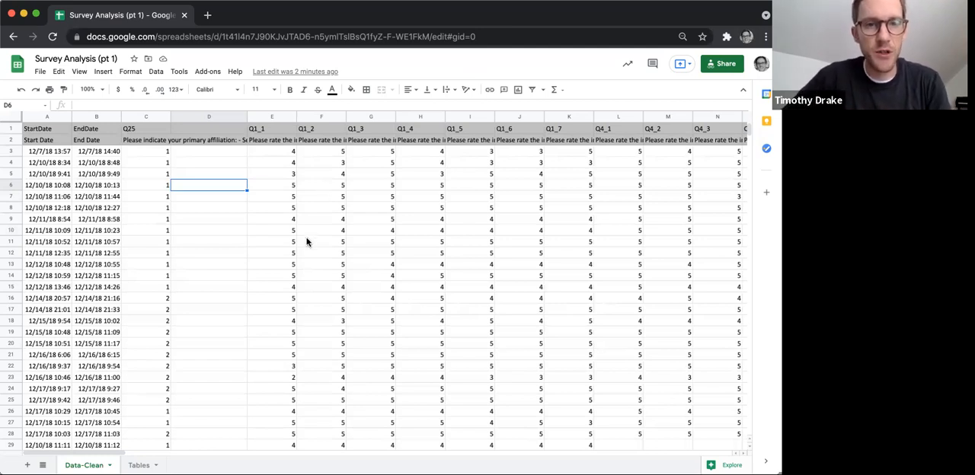
Review the survey responses, the orange summary labels beneath them and the function notes on the Data-Clean sheet.
scroll(307, 242, "down", 1)
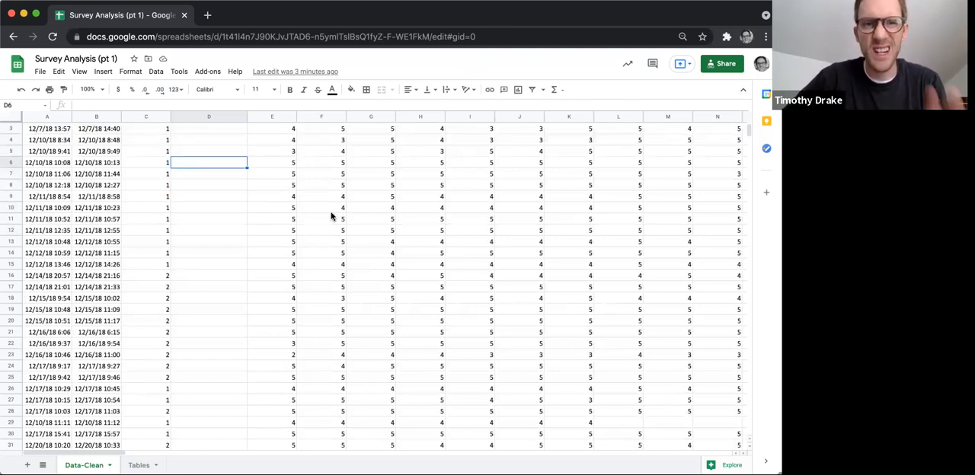
scroll(331, 217, "up", 1)
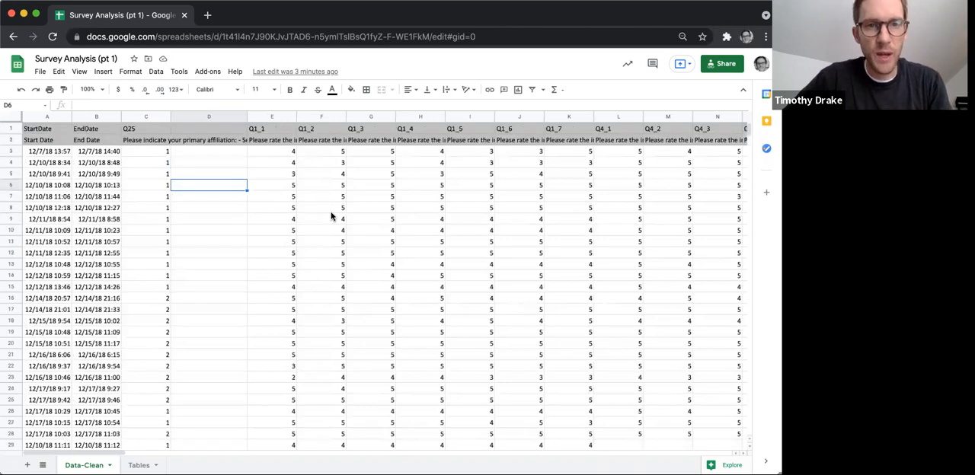
scroll(331, 217, "down", 10)
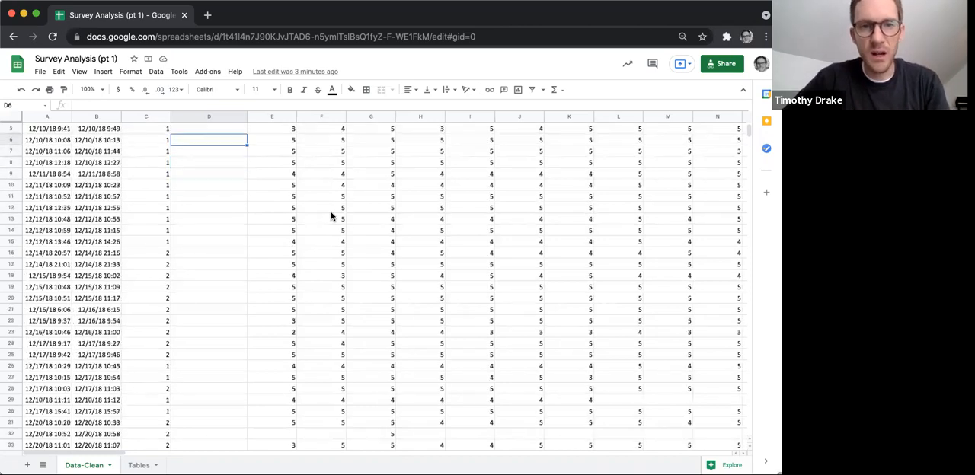
scroll(331, 217, "down", 2)
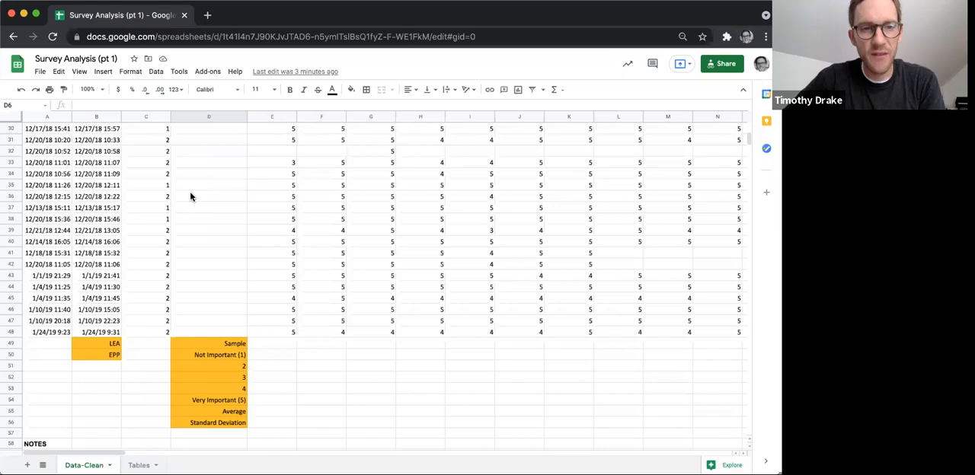
scroll(234, 328, "down", 1)
scroll(209, 355, "down", 1)
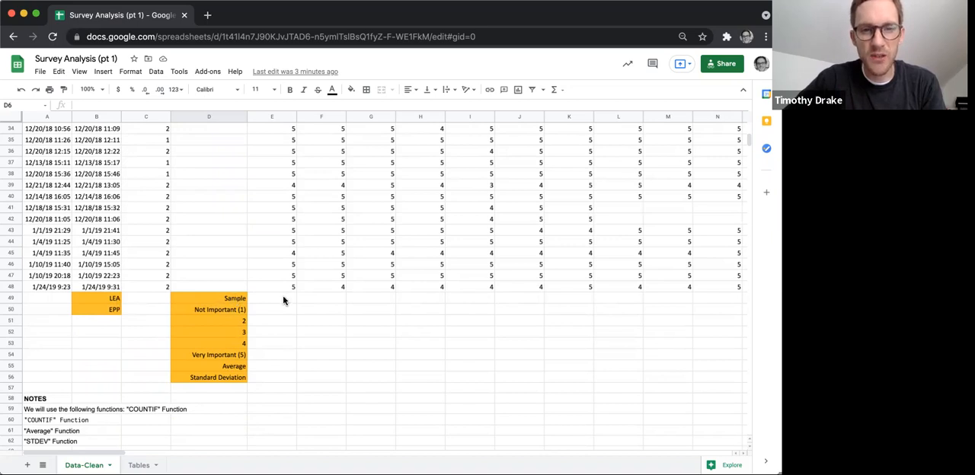
scroll(283, 300, "up", 3)
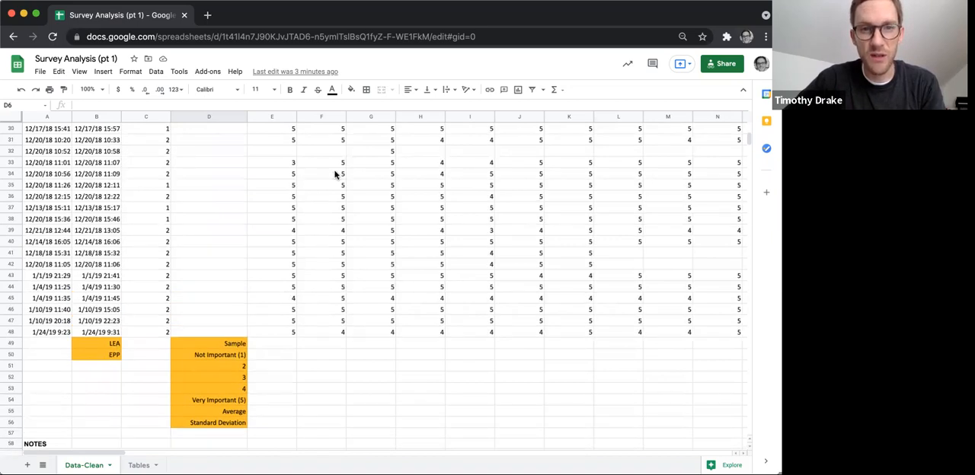
scroll(311, 245, "down", 3)
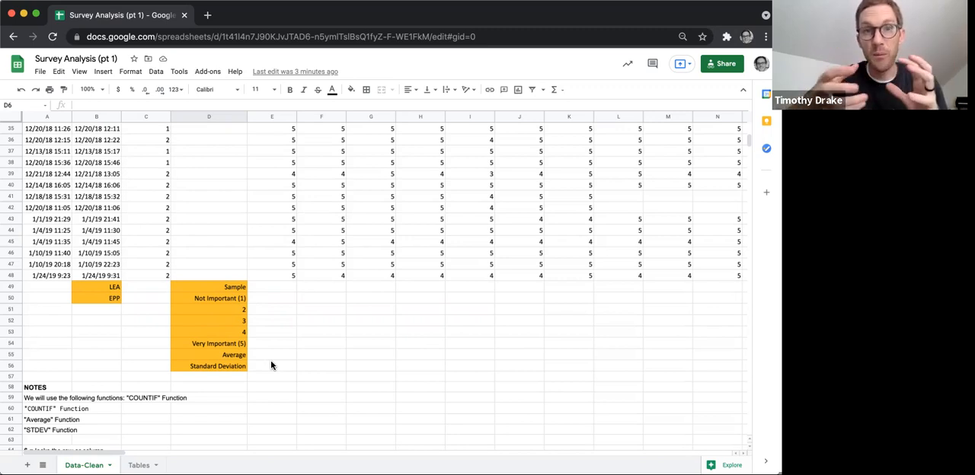
scroll(270, 366, "down", 1)
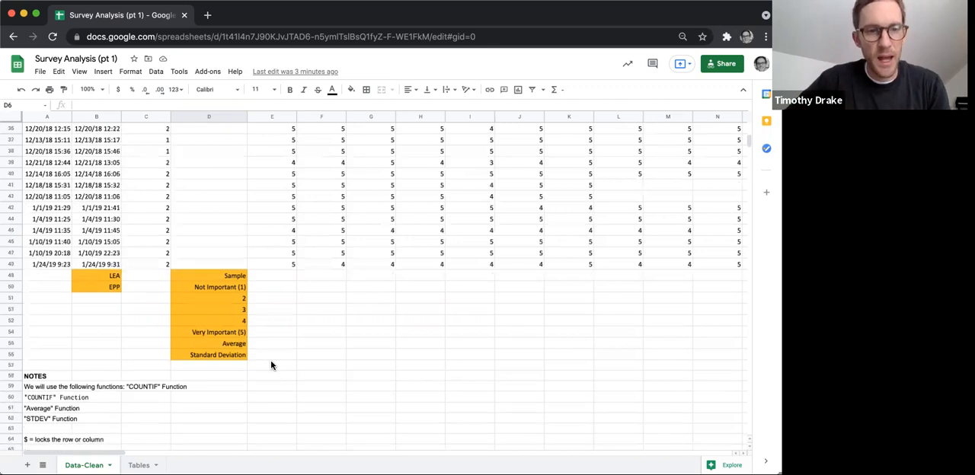
scroll(91, 379, "down", 1)
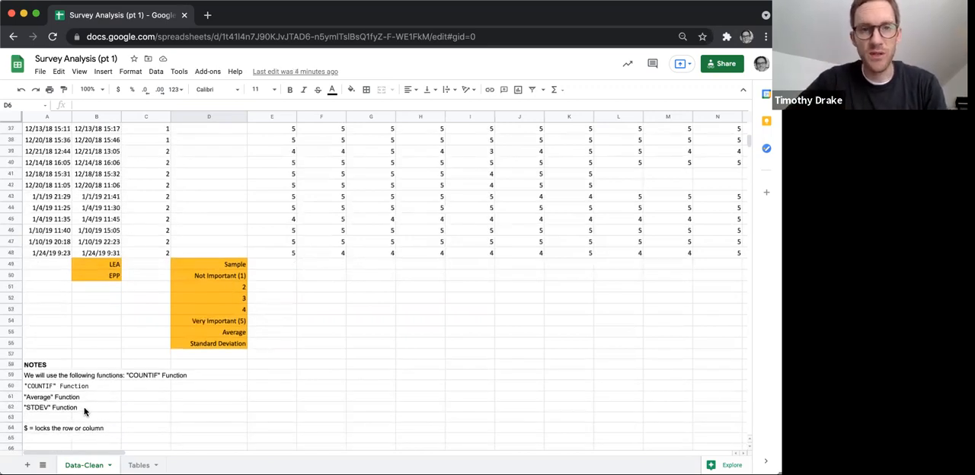
scroll(107, 373, "up", 2)
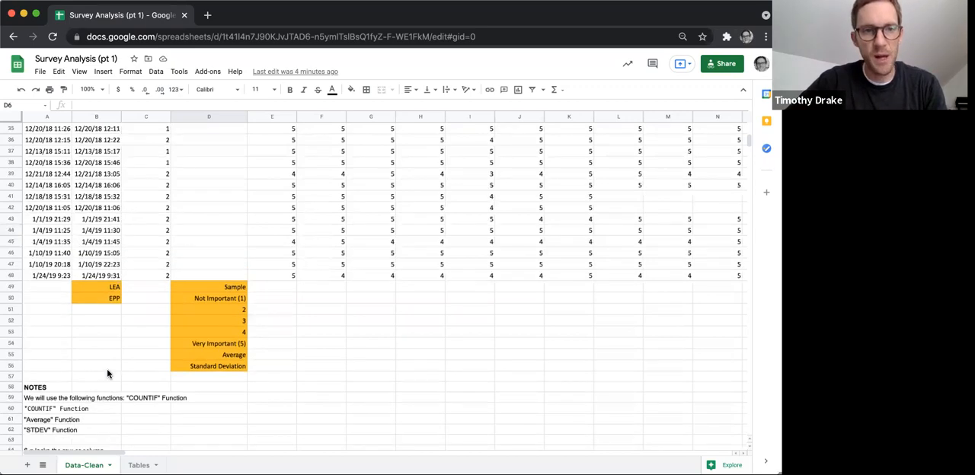
Count the LEA respondents in cell C49 with the formula =countif(C3:C48,1).
left_click(143, 289)
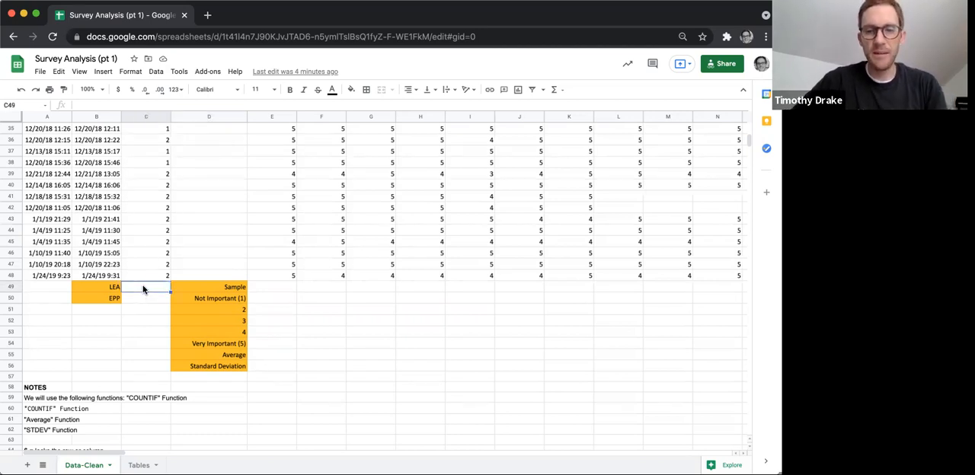
type("=countif(")
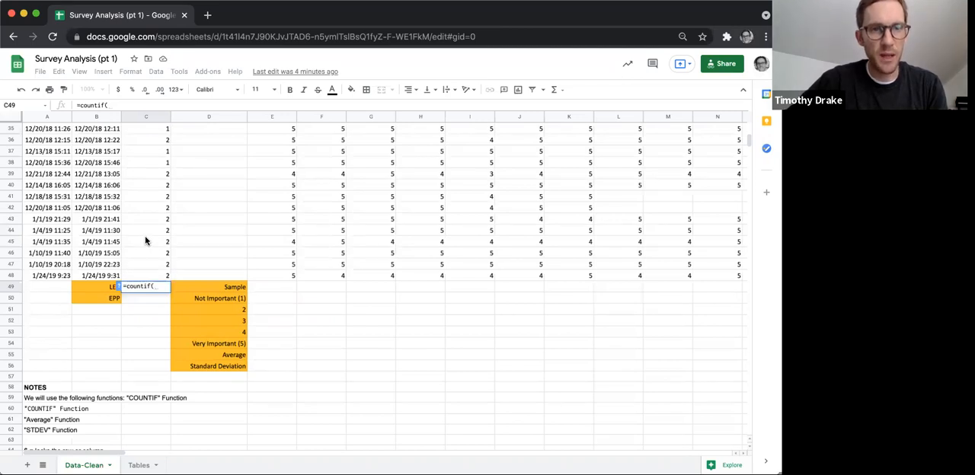
scroll(145, 240, "up", 5)
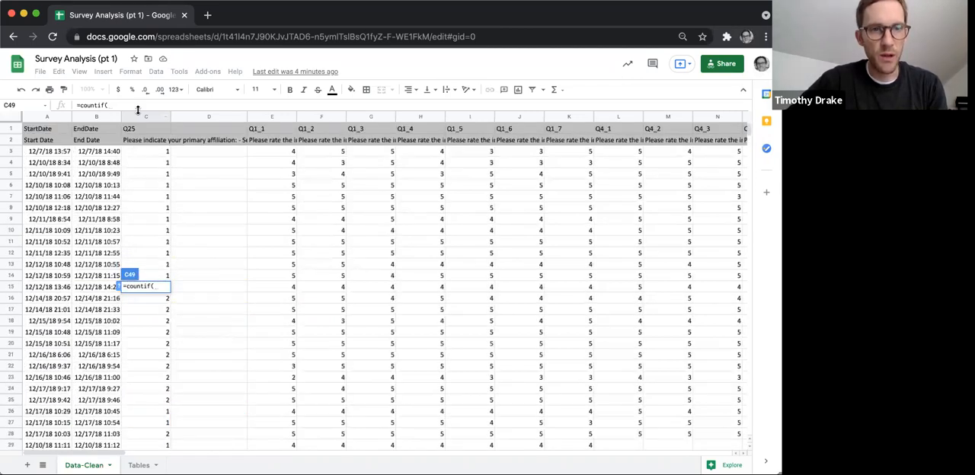
left_click(145, 152)
left_click_drag(145, 152, 139, 355)
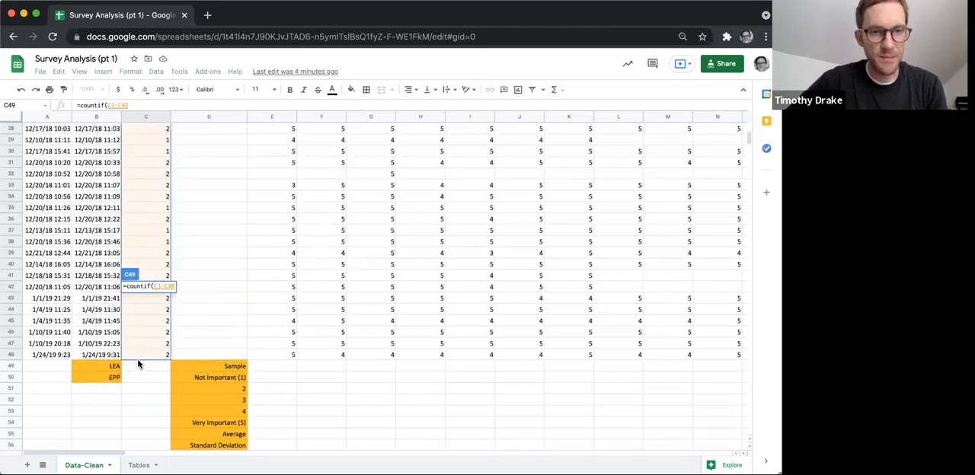
type(",")
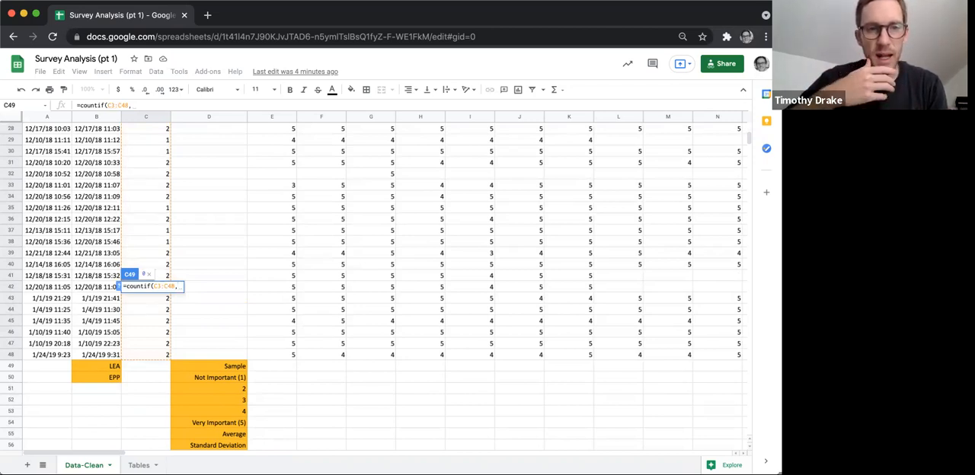
type("1")
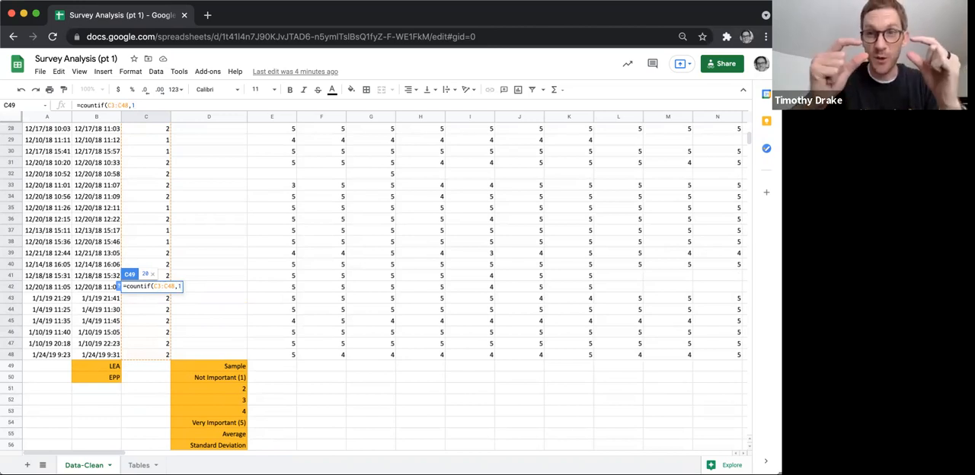
type(")")
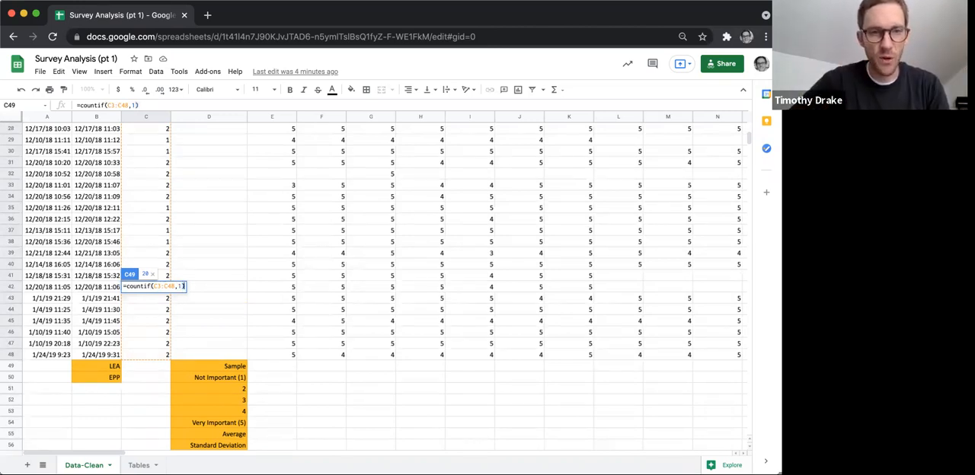
key("Return")
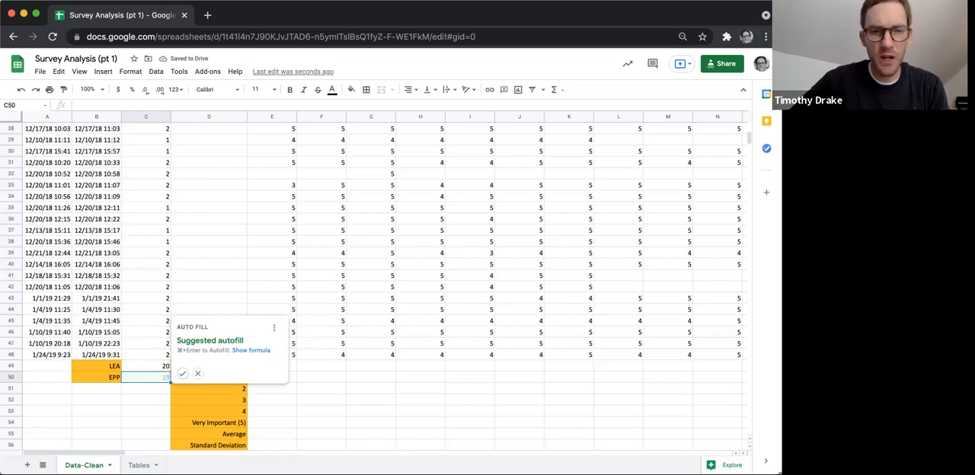
Count the EPP respondents in cell C50 with the formula =countif(C3:C48,2).
type("1co")
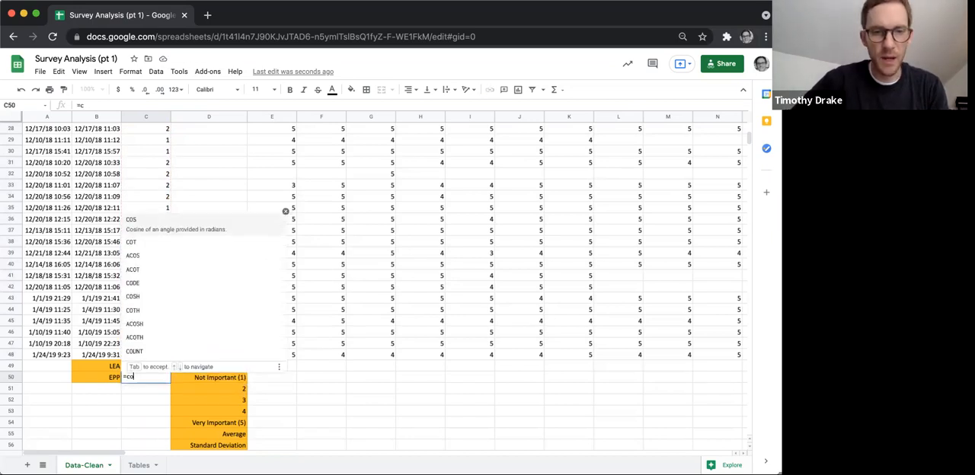
type("untif")
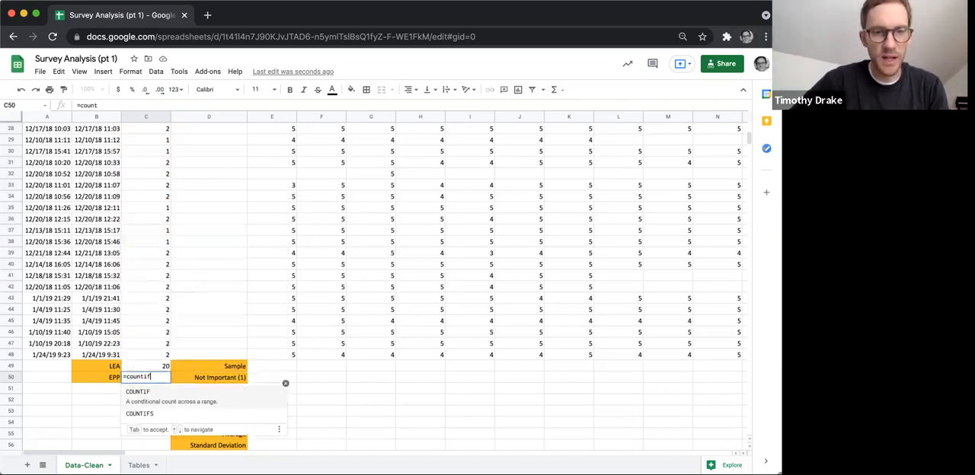
type("(C3:C48")
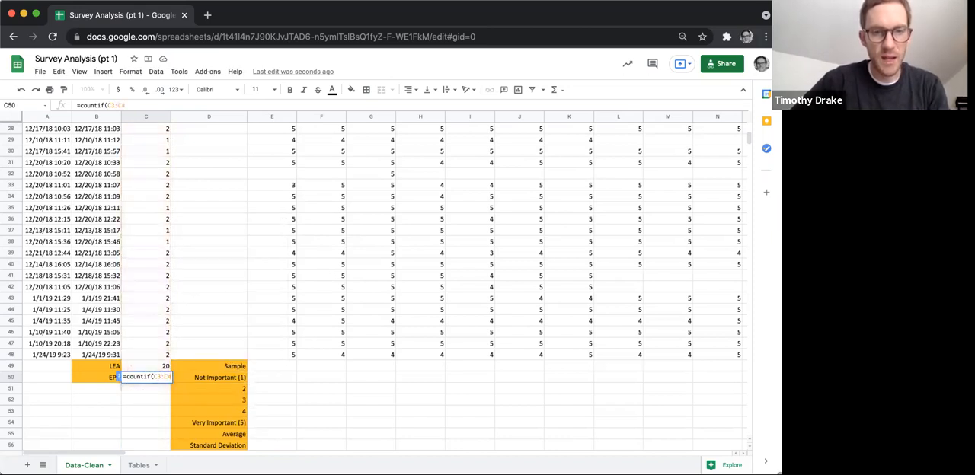
type(",")
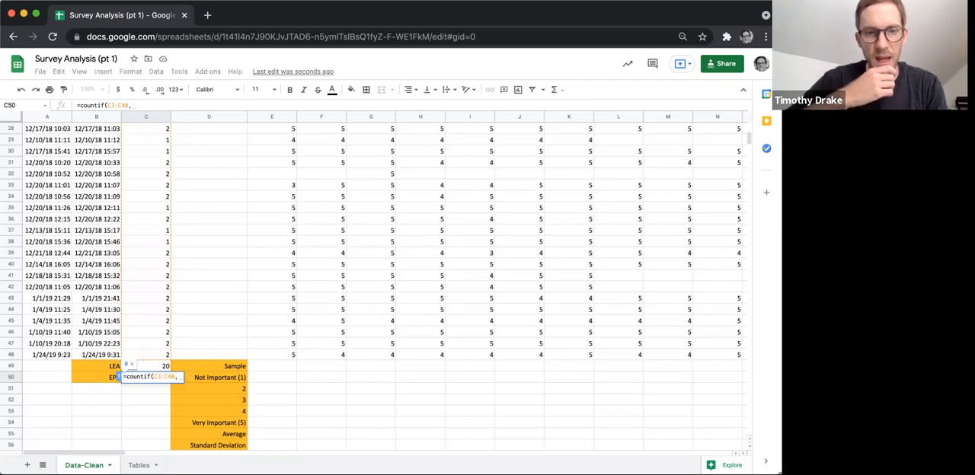
type("2")
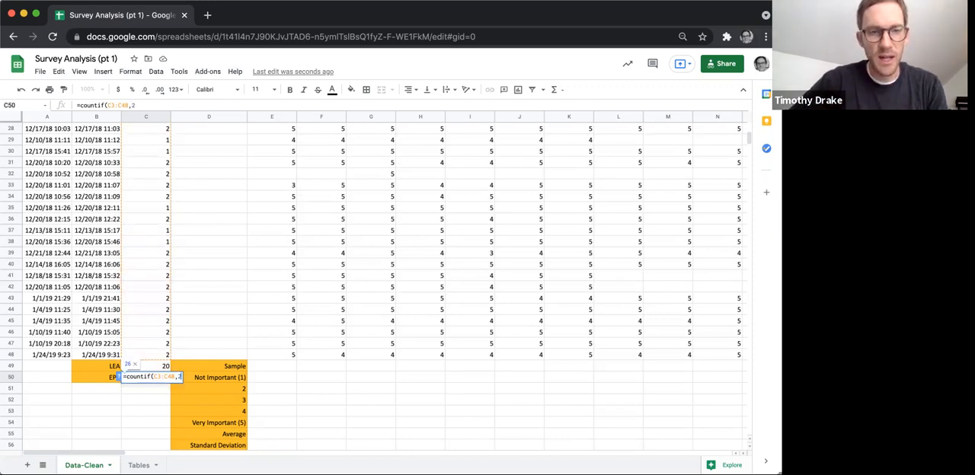
key("Return")
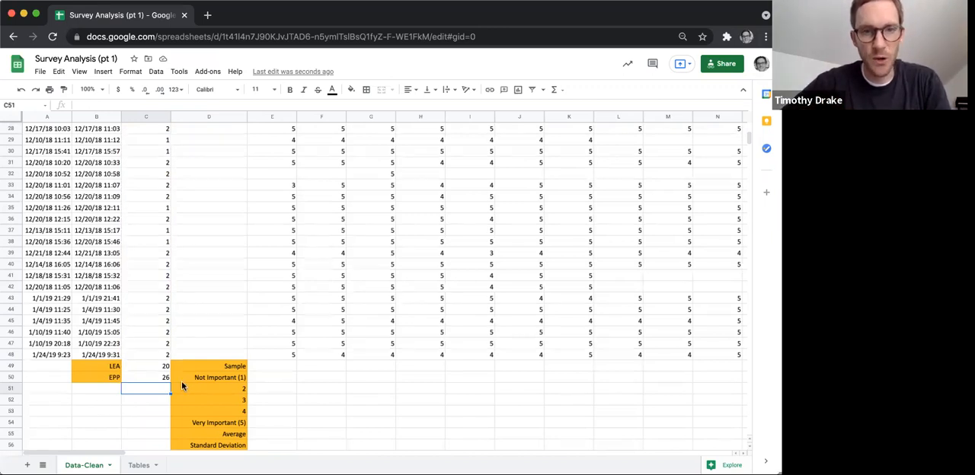
Calculate the sample size for column E in cell E49 with the formula =countif(E$3:E$48,"<6").
left_click(273, 370)
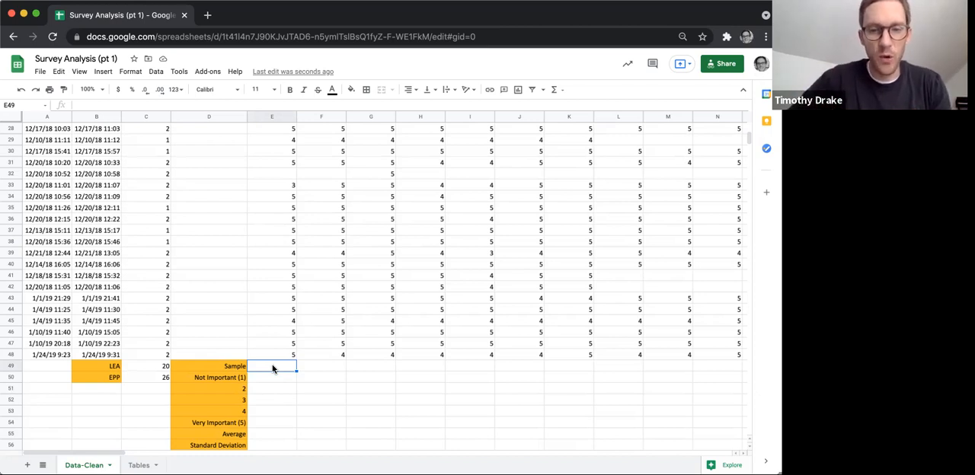
type("=")
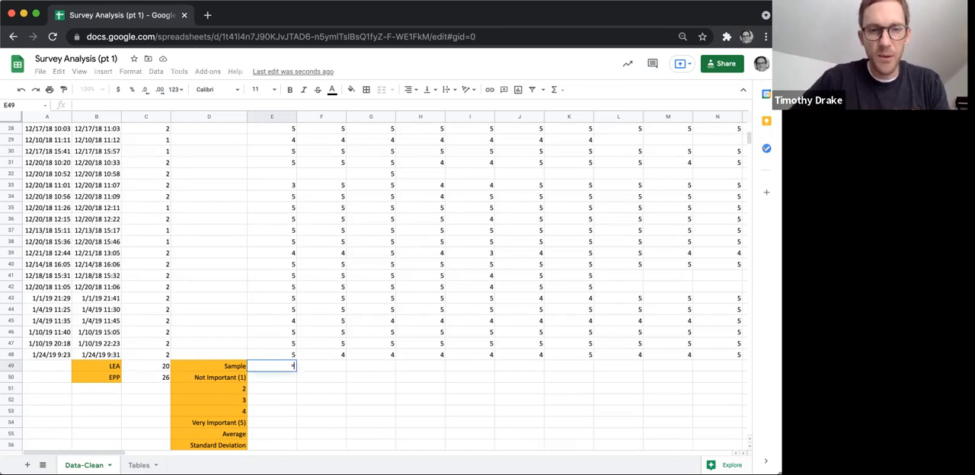
type("coun")
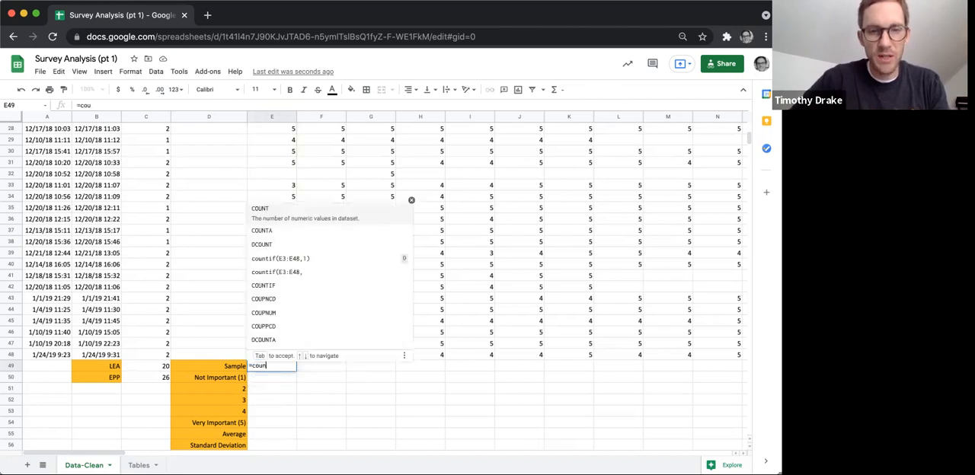
type("tif(E$")
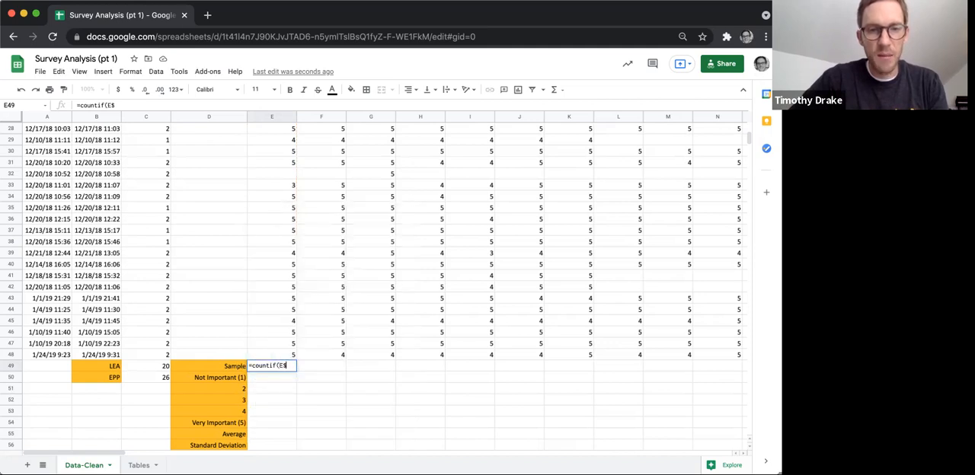
type("3:")
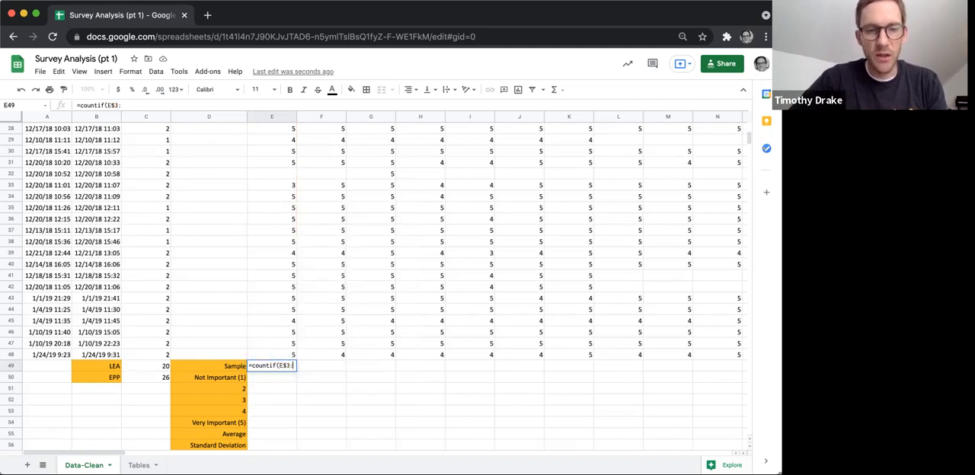
type("E$")
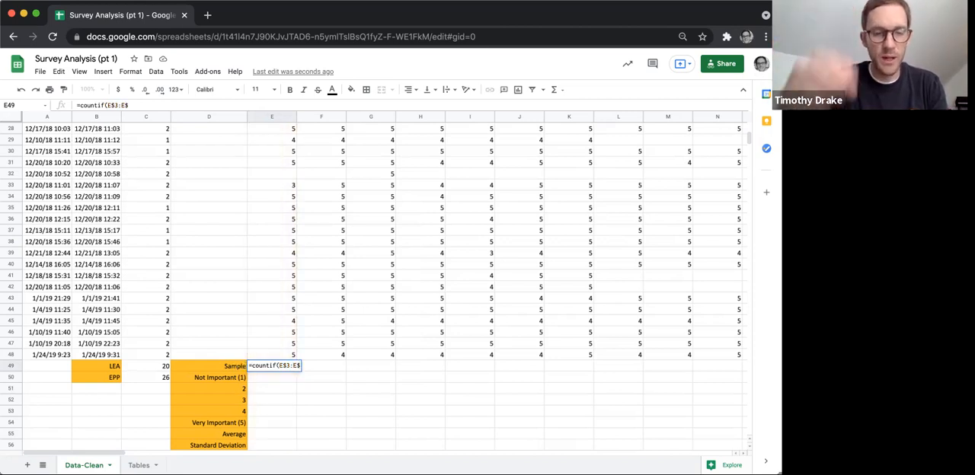
type("48")
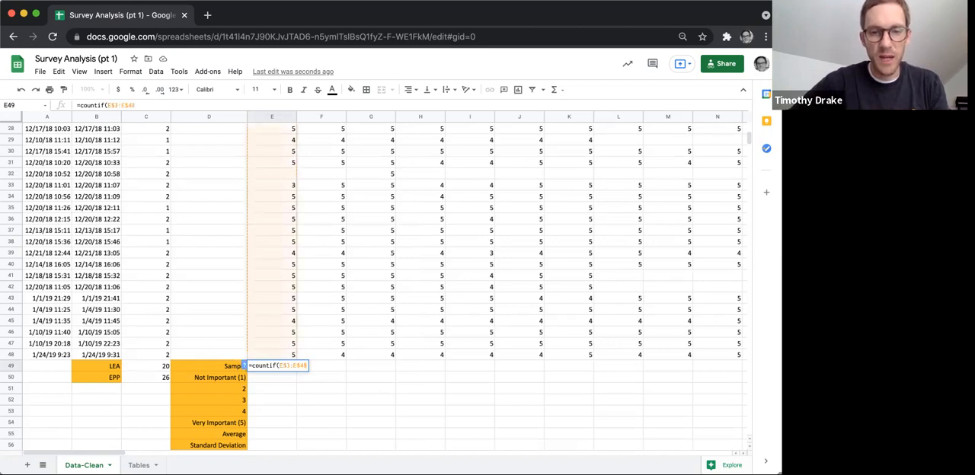
type(",")
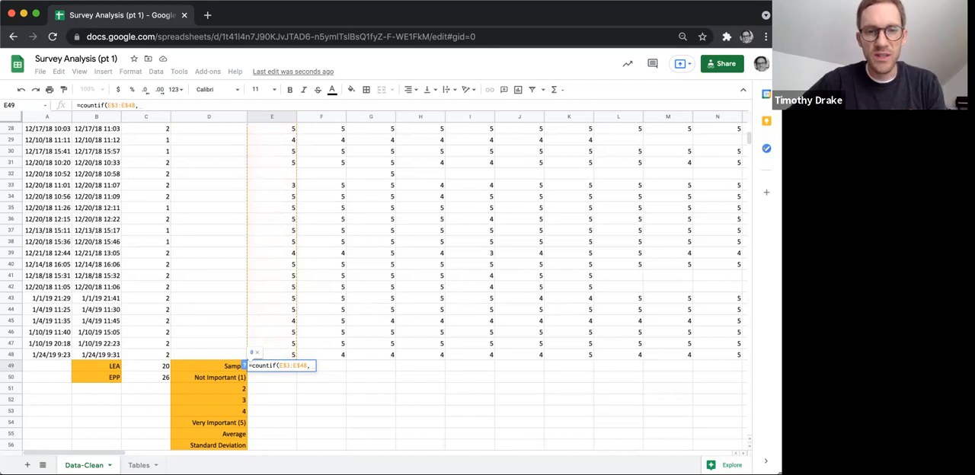
type("\">")
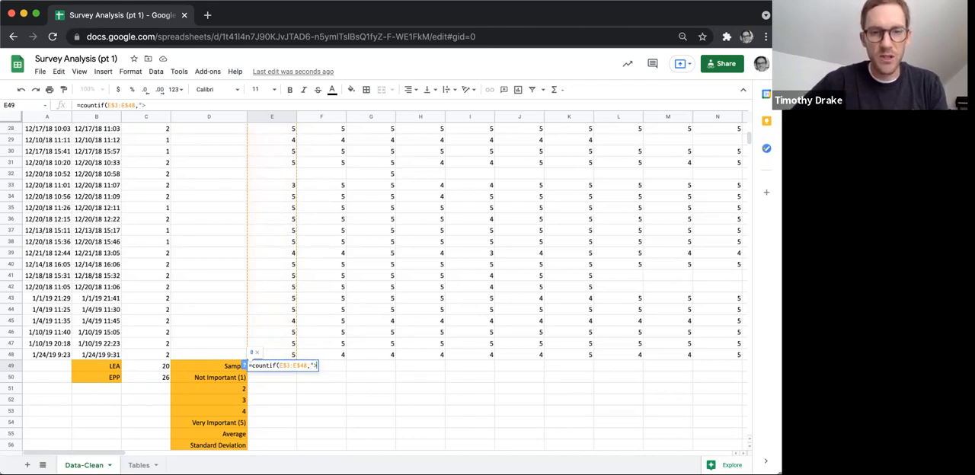
type("0")
key("BackSpace")
key("BackSpace")
type("<")
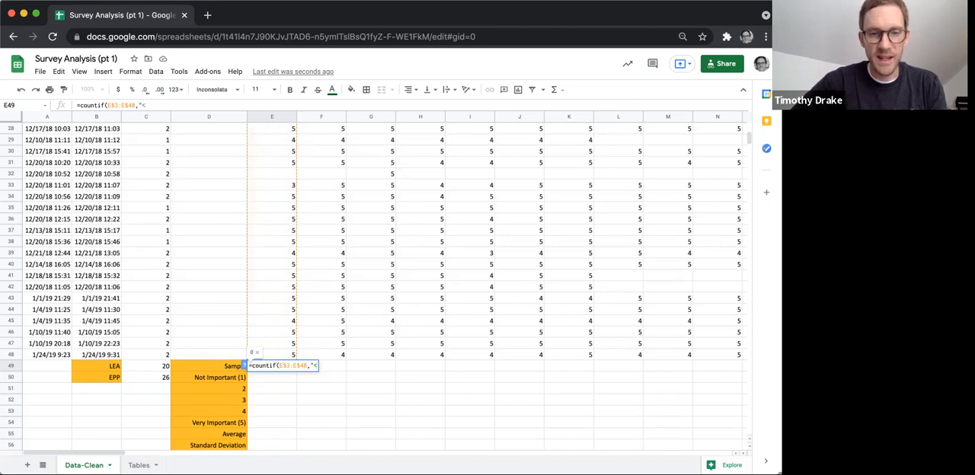
type("6\")")
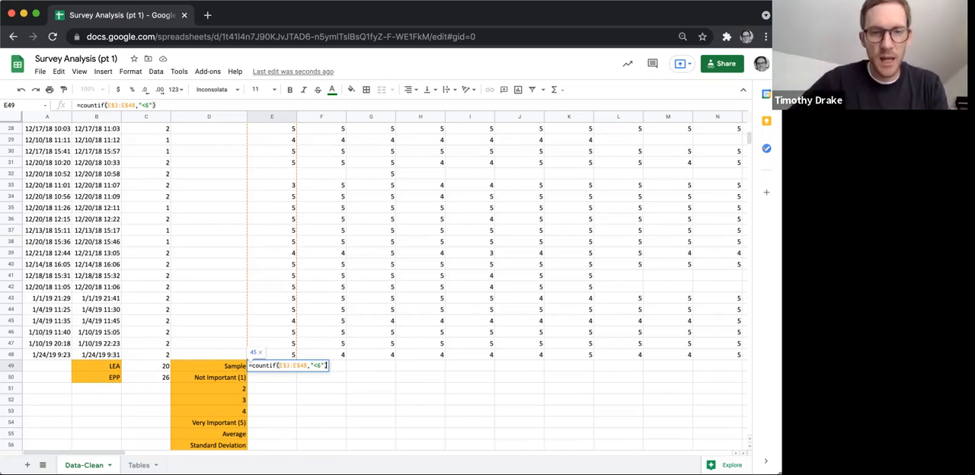
key("Return")
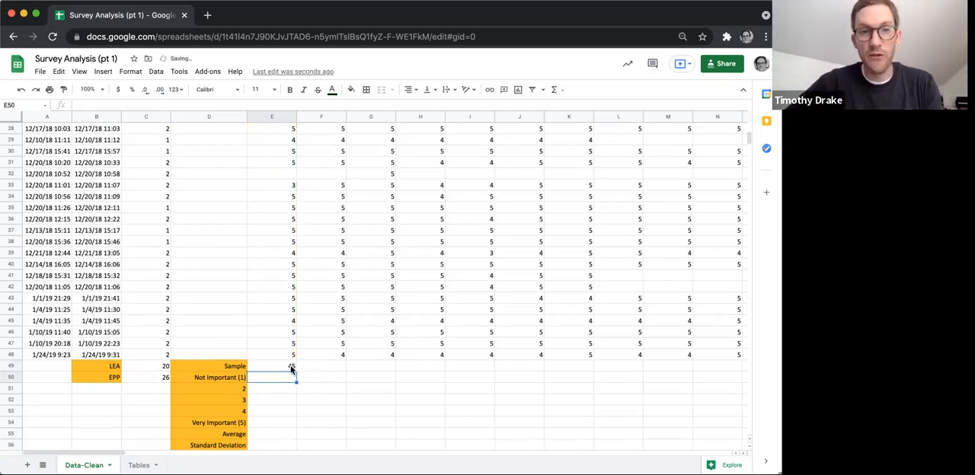
Copy the sample formula from E49 down through E54, covering the five rating rows.
left_click(286, 173)
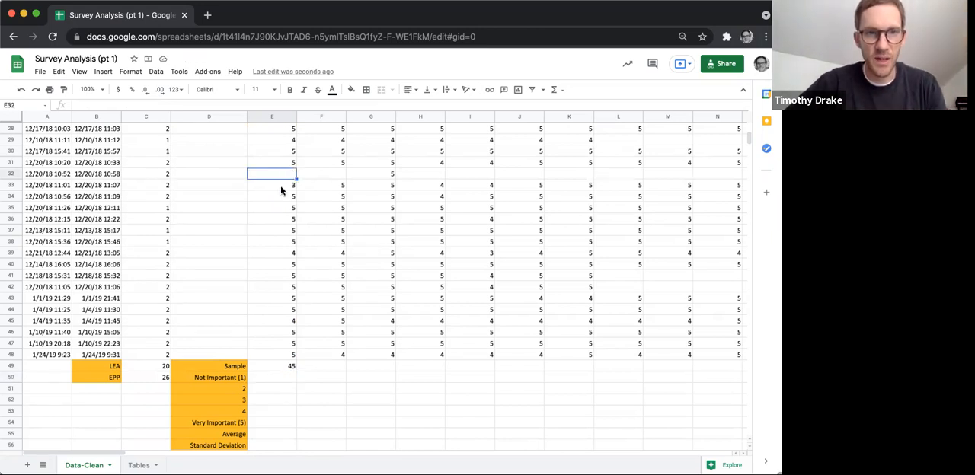
left_click(282, 363)
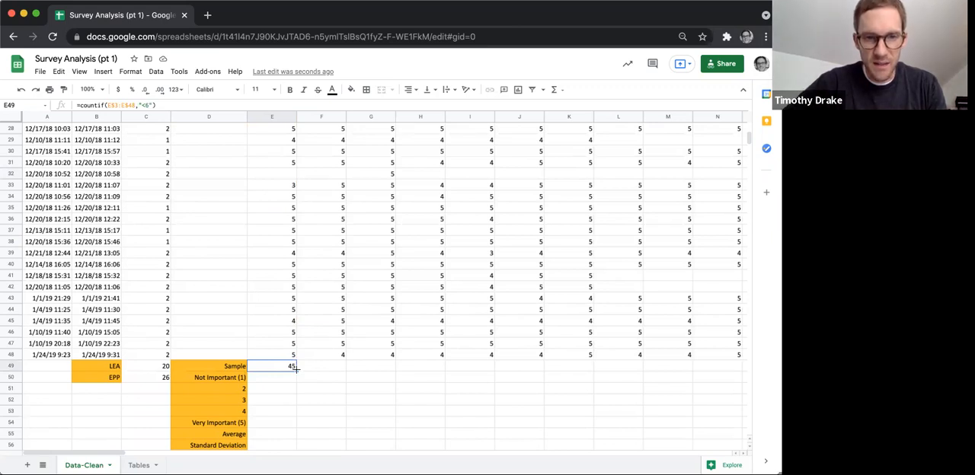
left_click_drag(297, 372, 293, 423)
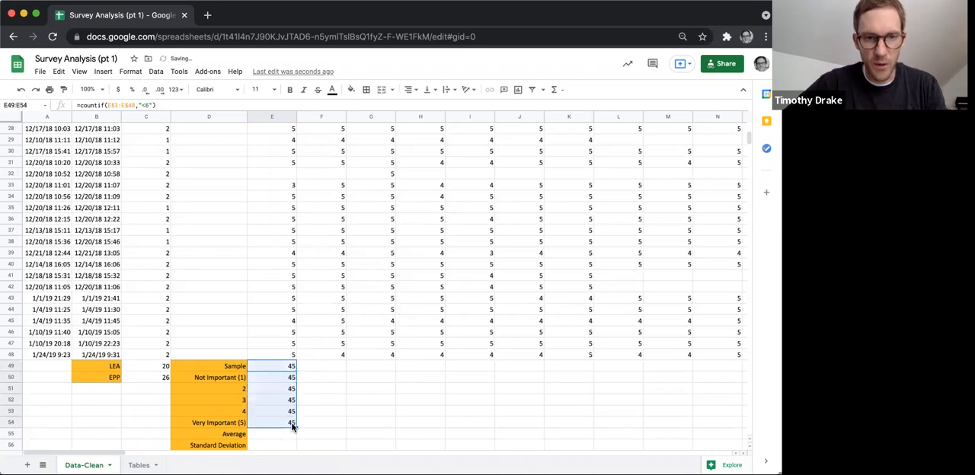
Change the formula in E50 to =countif(E$3:E$48,1) to count the Not Important ratings.
left_click(290, 379)
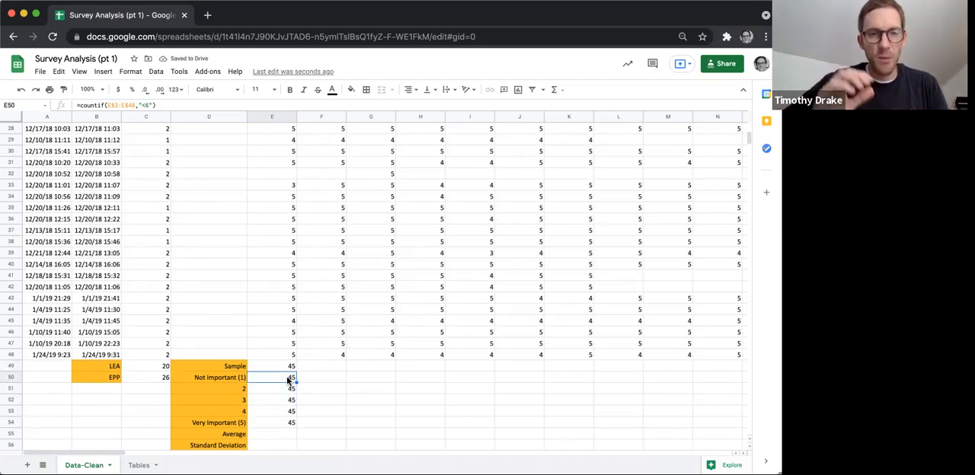
left_click(149, 105)
type("6")
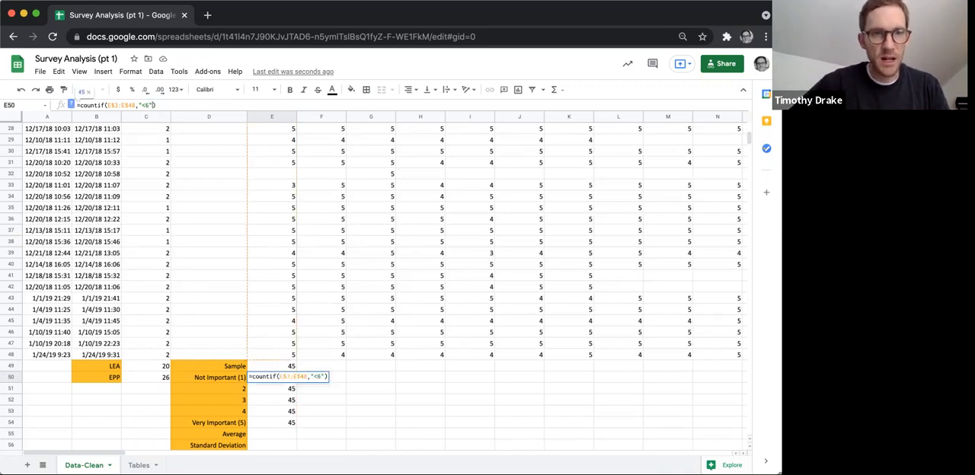
key("BackSpace")
key("BackSpace")
key("BackSpace")
key("BackSpace")
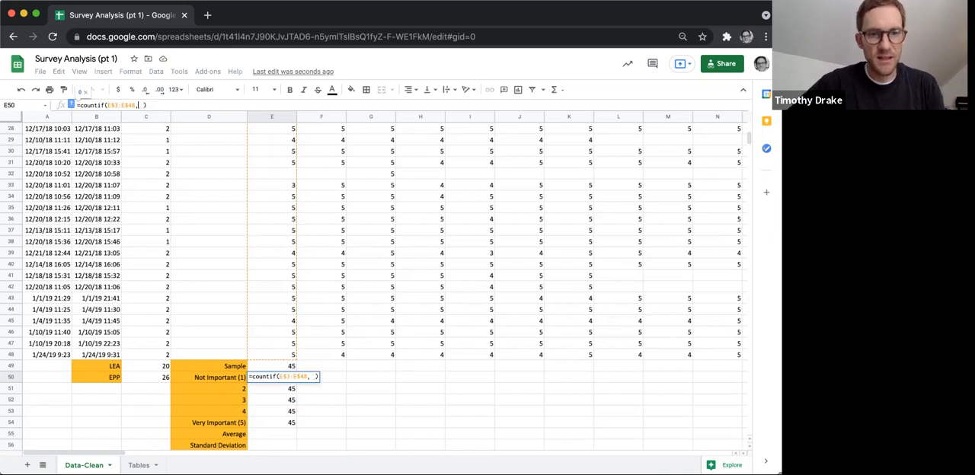
type("1")
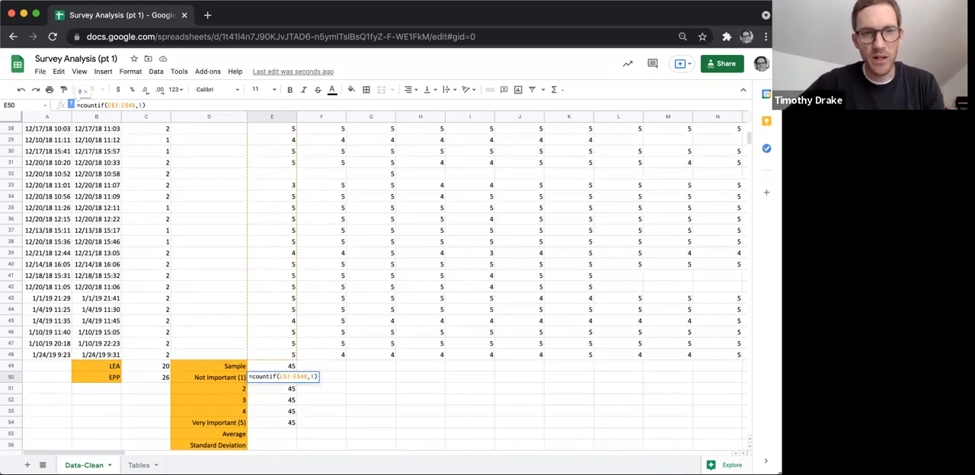
key("Return")
Change the formula in E51 to =countif(E$3:E$48,2) to count the ratings of 2.
left_click(152, 105)
key("BackSpace")
key("BackSpace")
key("BackSpace")
key("BackSpace")
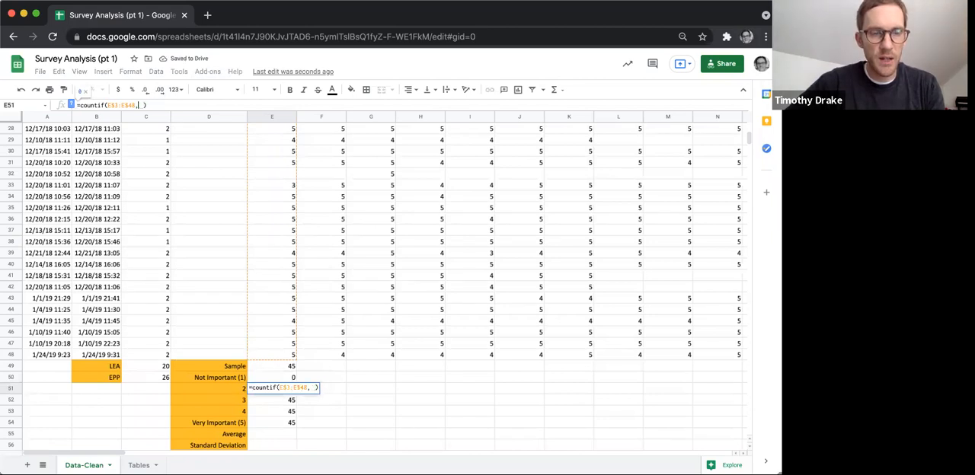
type("2")
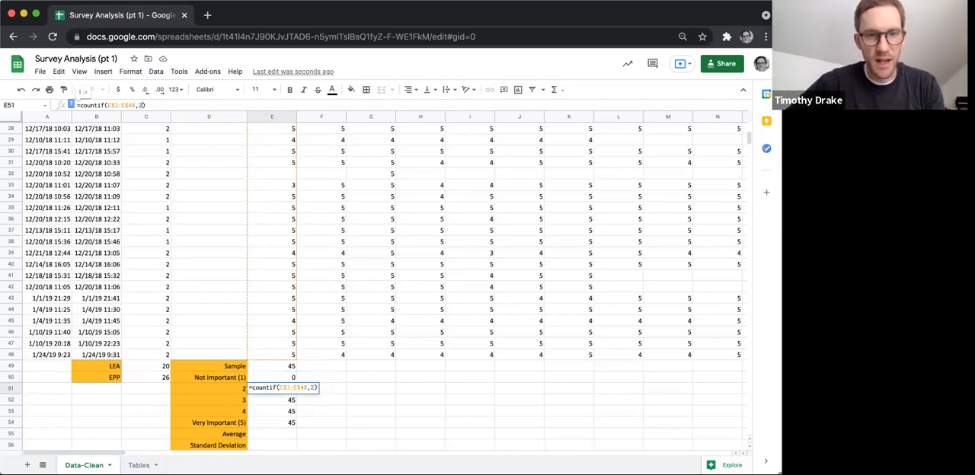
key("Return")
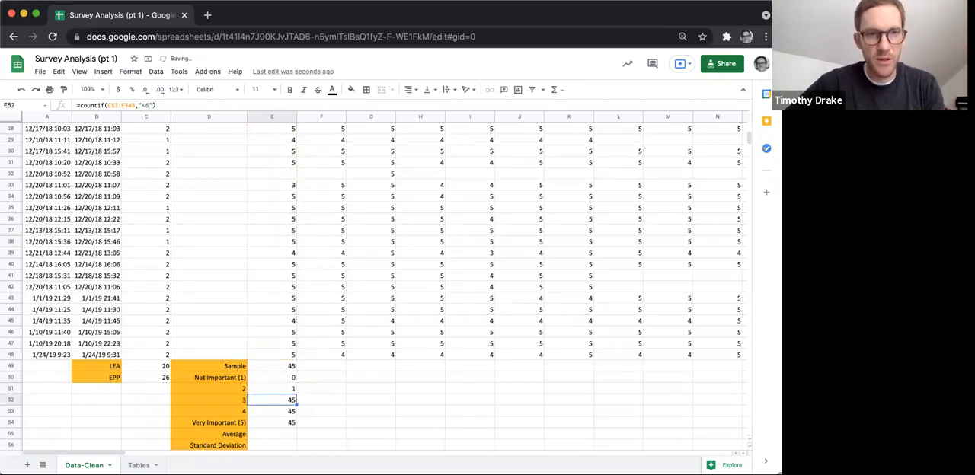
Set the COUNTIF criterion in E52 to 3 so it counts the ratings of 3.
left_click(151, 105)
key("BackSpace")
key("BackSpace")
key("BackSpace")
key("BackSpace")
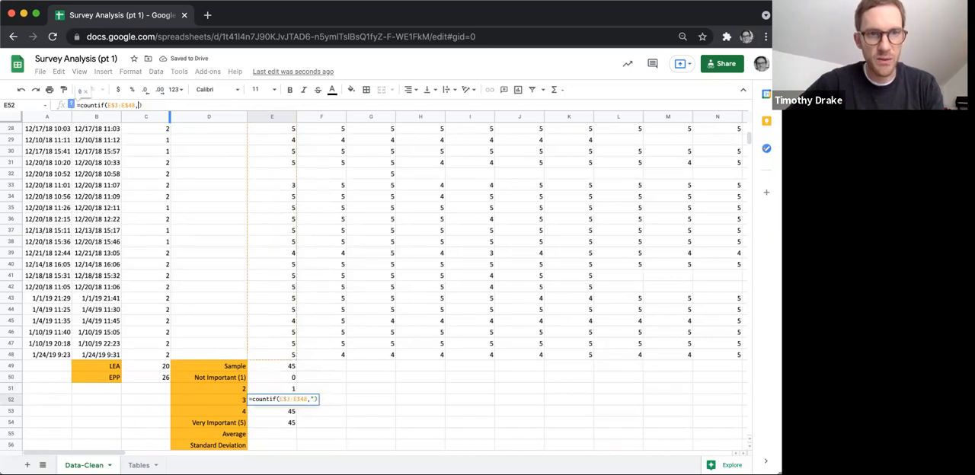
type("3")
key("Return")
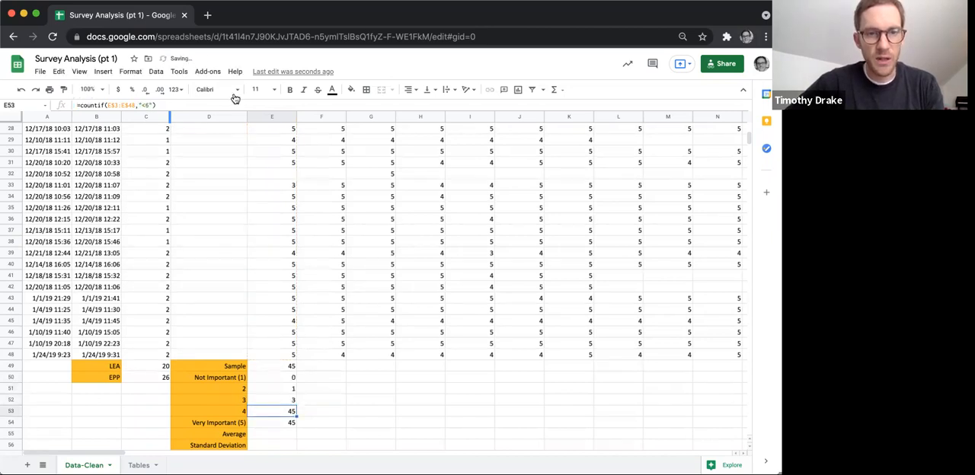
Set the COUNTIF criterion in E53 to 4 so it counts the ratings of 4.
left_click(152, 104)
key("BackSpace")
key("BackSpace")
key("BackSpace")
key("BackSpace")
type("4")
key("Return")
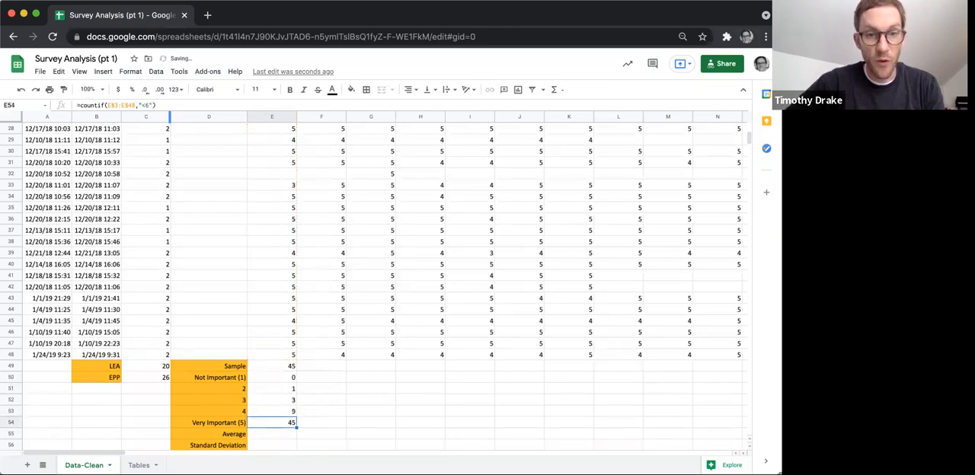
Set the COUNTIF criterion in E54 to 5 so it counts the Very Important ratings.
left_click(152, 104)
key("BackSpace")
key("BackSpace")
key("BackSpace")
key("BackSpace")
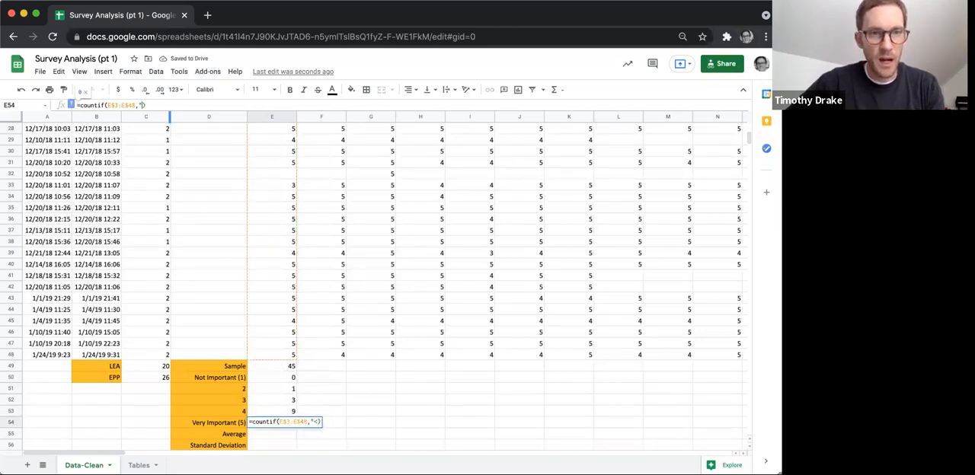
type("5")
key("Return")
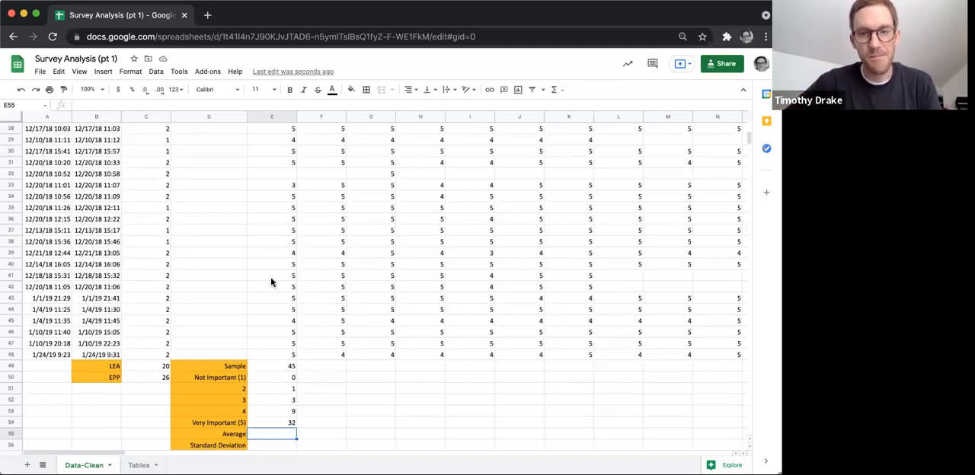
Calculate the average rating in cell E55 with the formula =average(E$3:E$48), without accepting the suggested autofill.
type("=a")
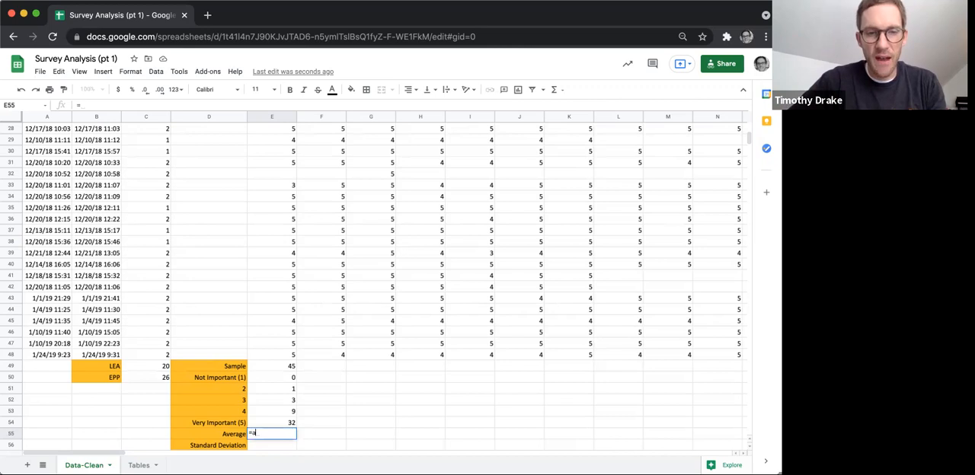
type("verage(")
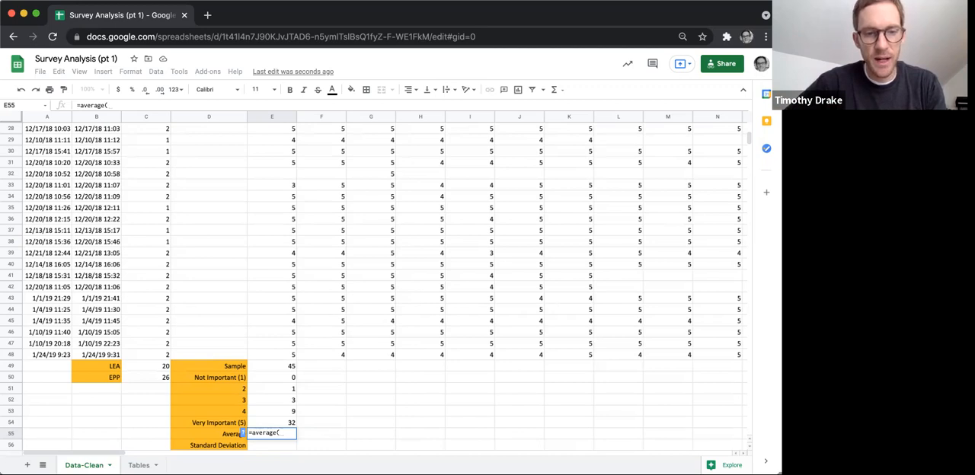
type("E")
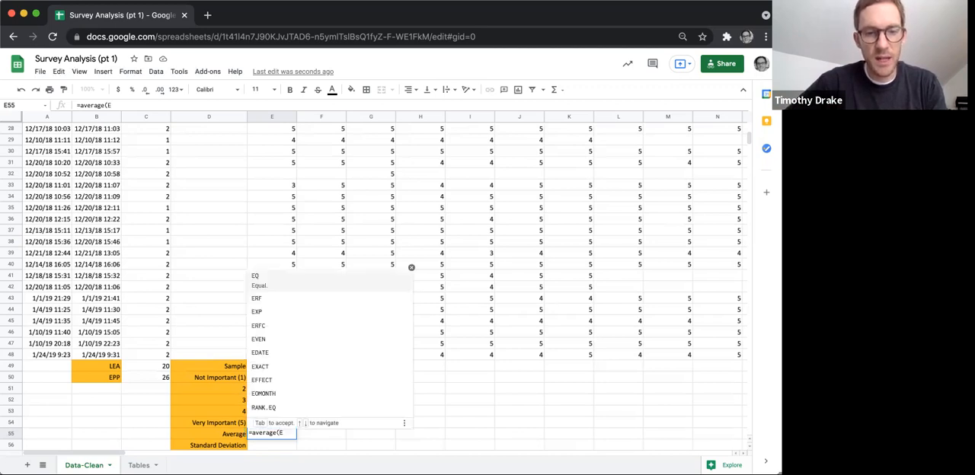
type("53")
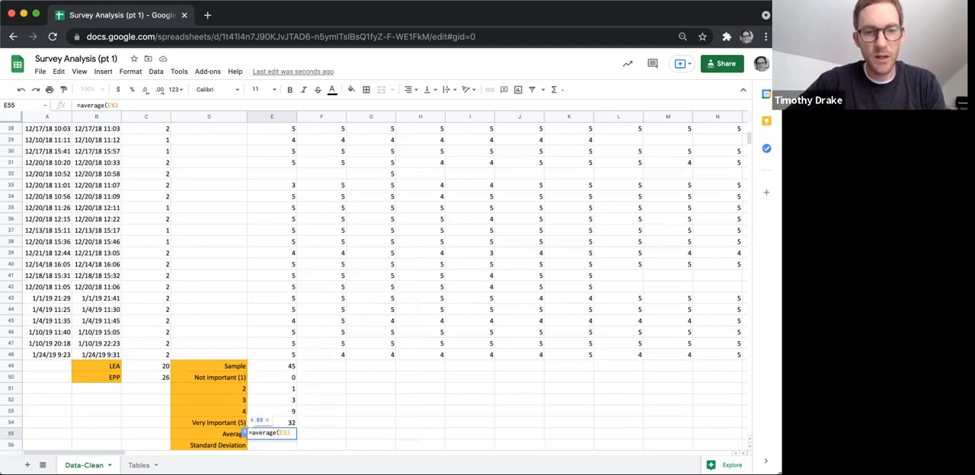
type(":E$48")
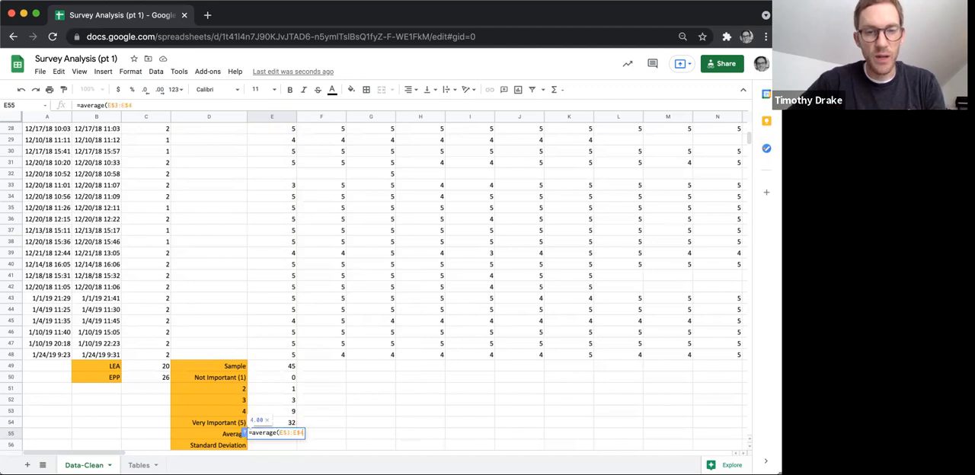
type(")")
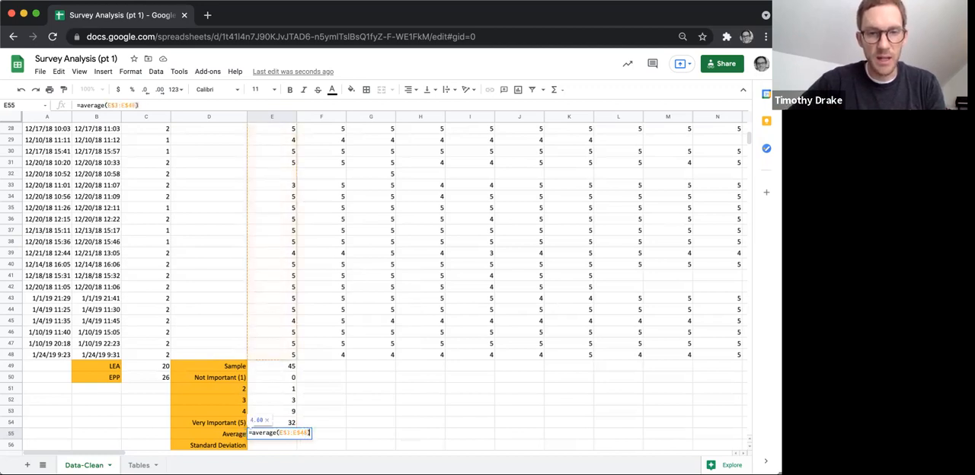
key("Return")
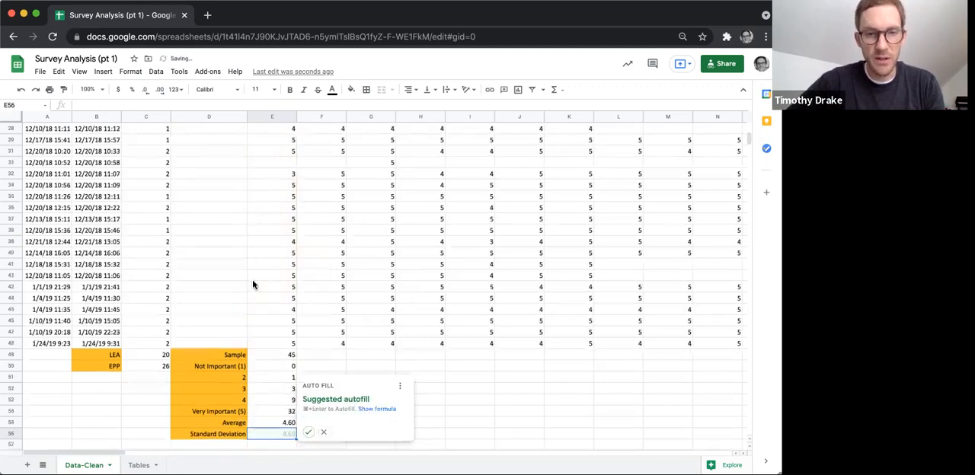
left_click(280, 423)
Calculate the standard deviation of the ratings in cell E56 with the formula =stdev(E$3:E$48).
left_click(271, 435)
type("=stdep")
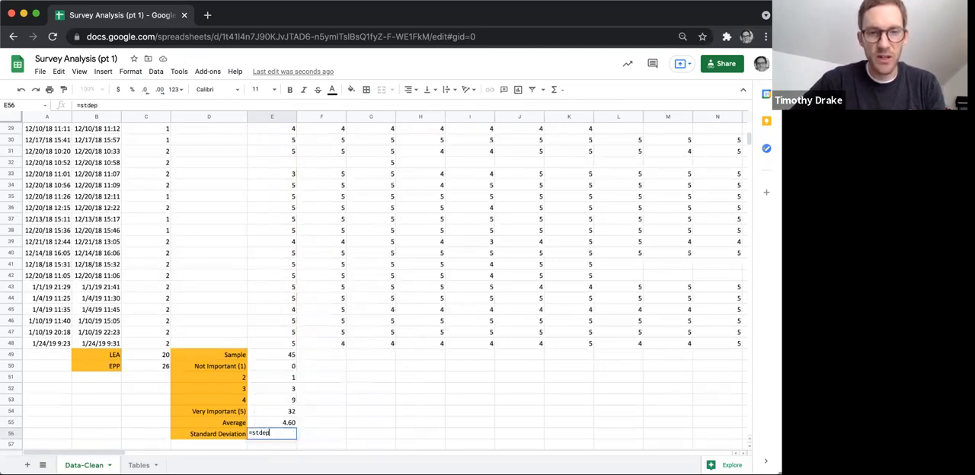
key("BackSpace")
type("v(")
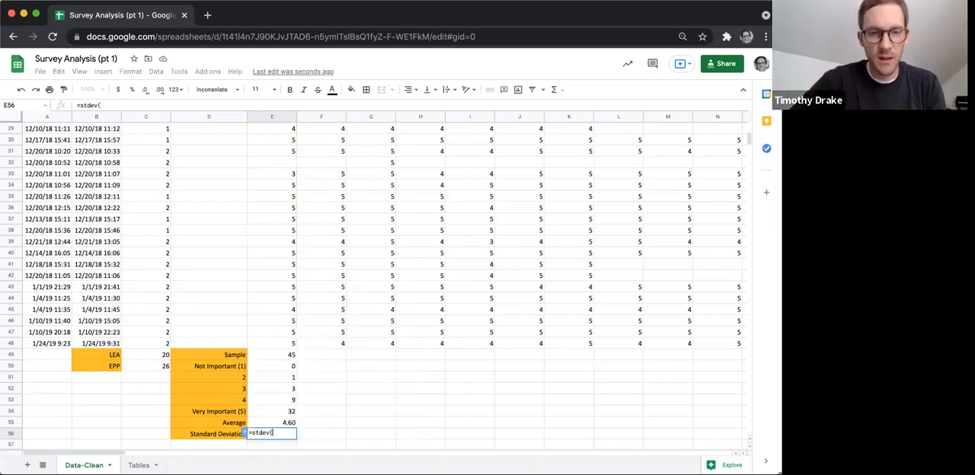
type("E$3:")
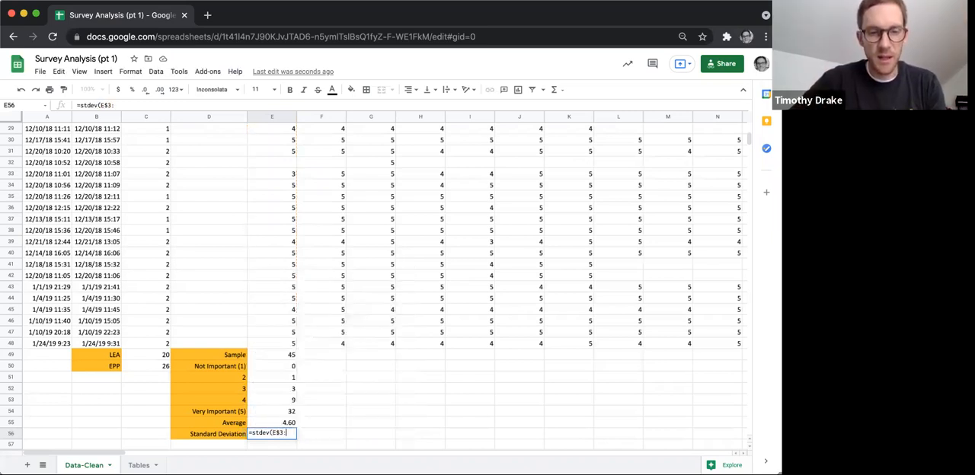
type("E$4")
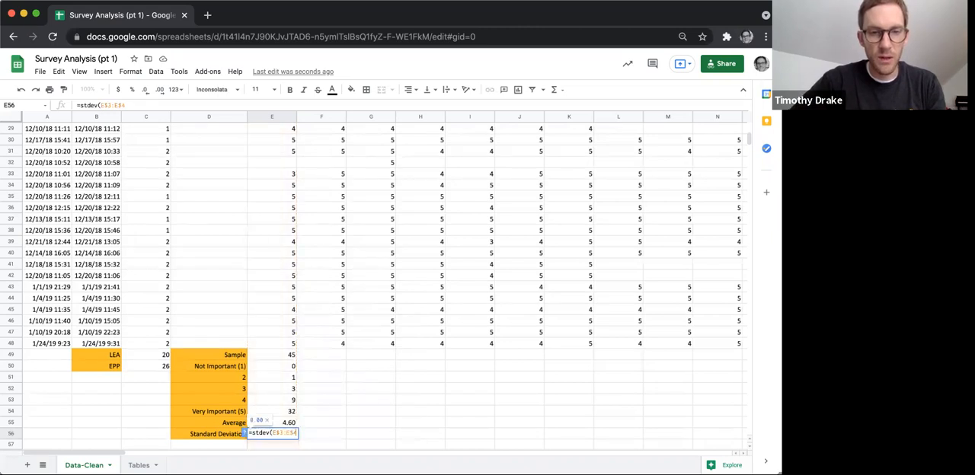
type("8,")
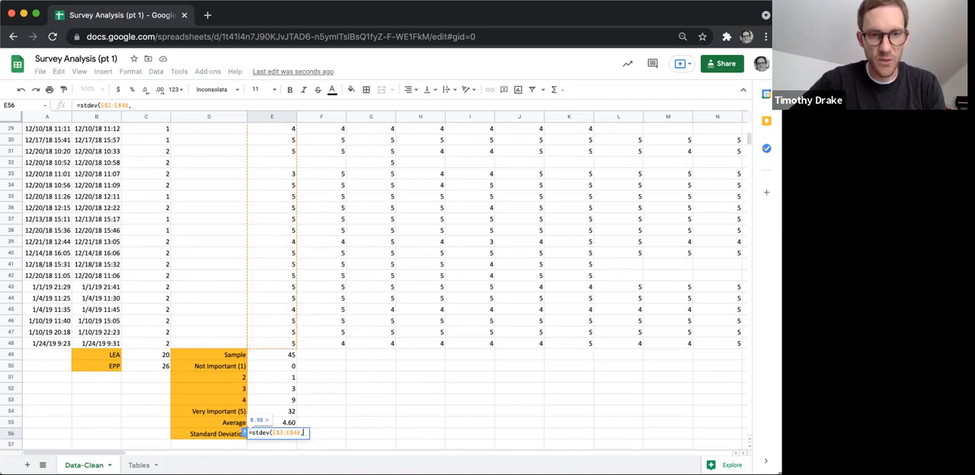
key("BackSpace")
key("Return")
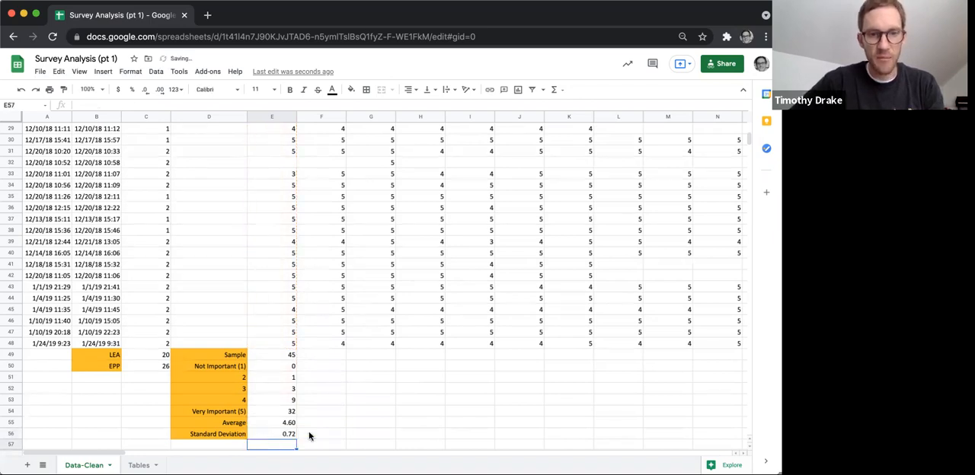
left_click(286, 434)
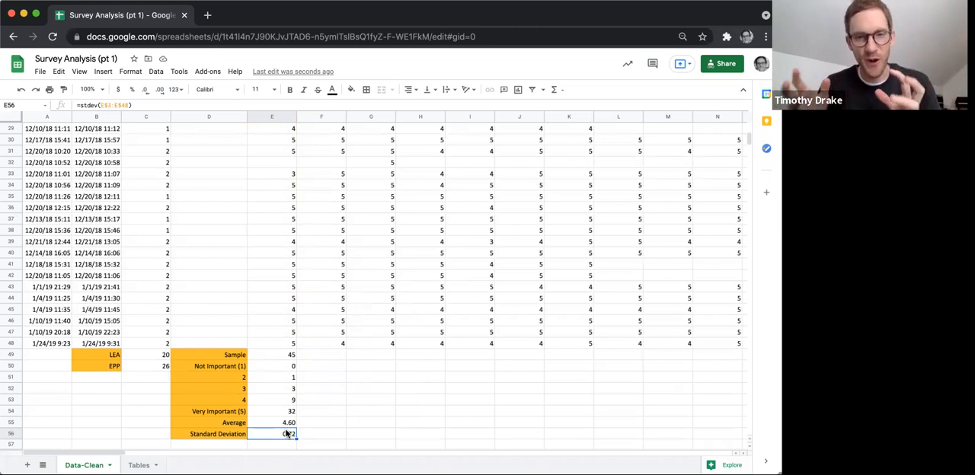
Fill the summary formulas in E49:E56 across to column F and on through column CI.
left_click_drag(289, 354, 284, 433)
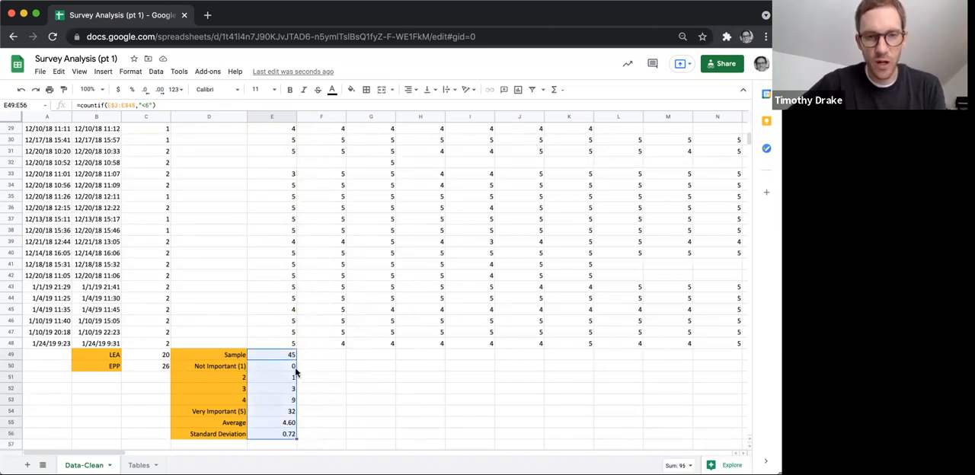
left_click_drag(297, 439, 335, 413)
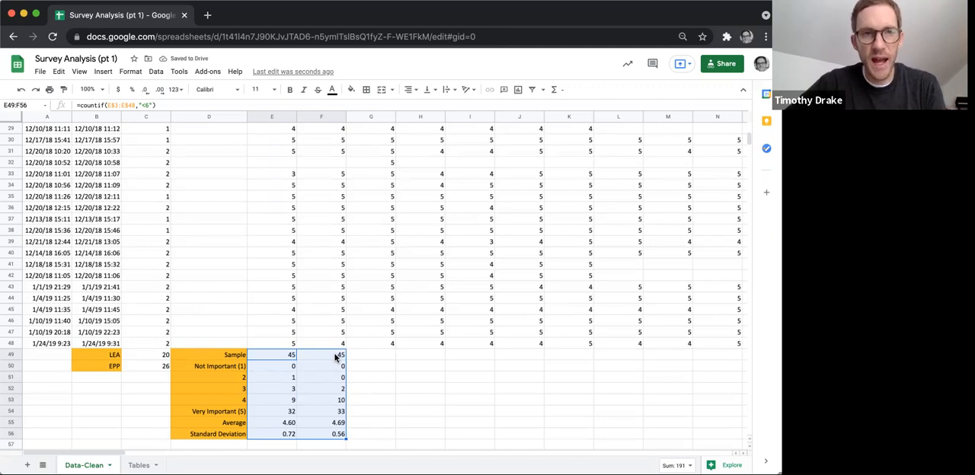
left_click(336, 357)
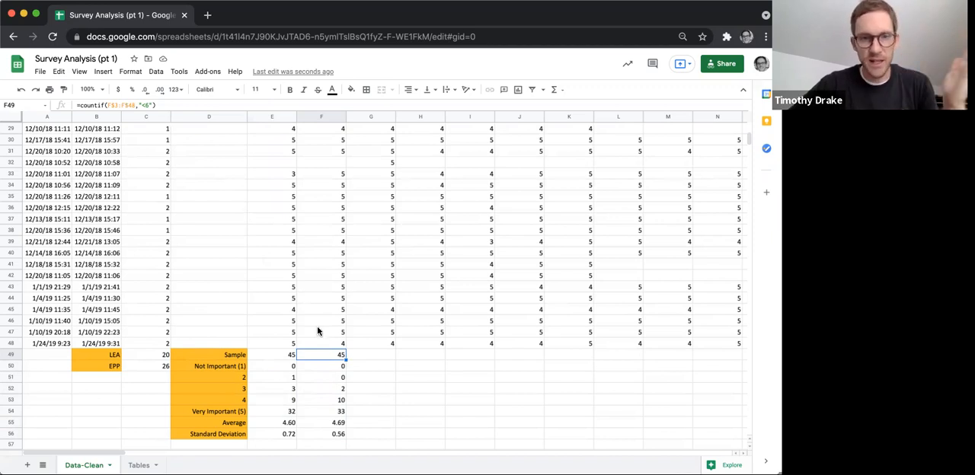
left_click(327, 435, "shift")
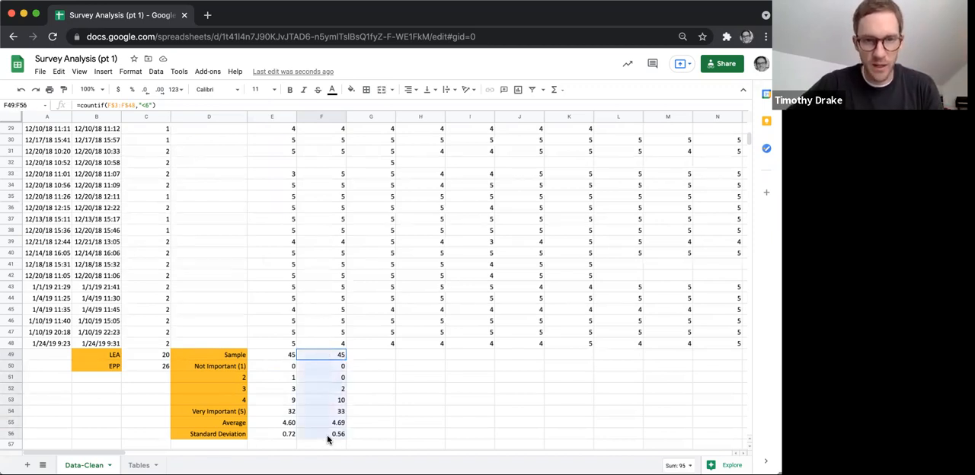
left_click_drag(347, 439, 449, 407)
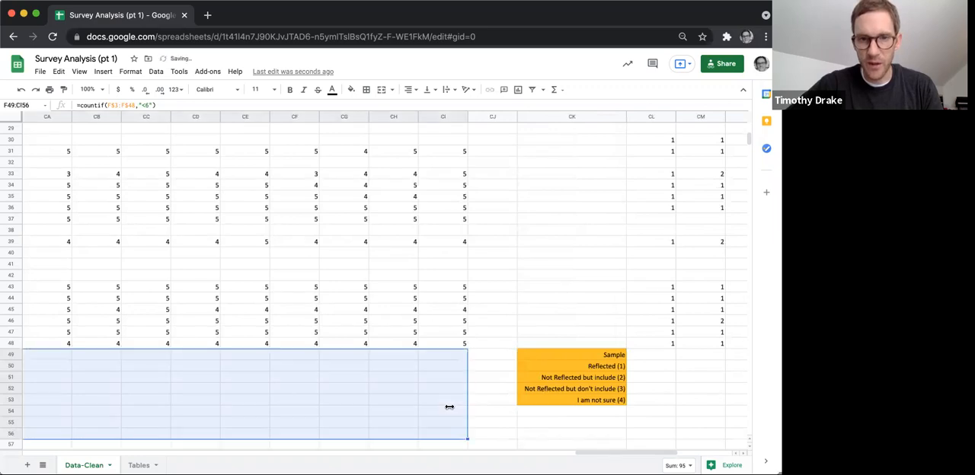
left_click(375, 381)
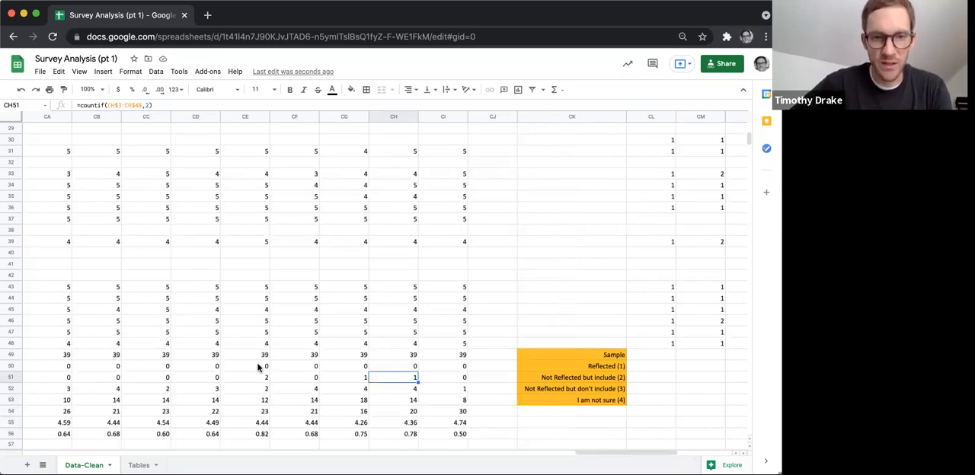
Review the filled summary rows up to column CI and the PSEL 1 to PSEL 10 response columns beyond them.
scroll(259, 367, "left", 5)
scroll(259, 367, "left", 6)
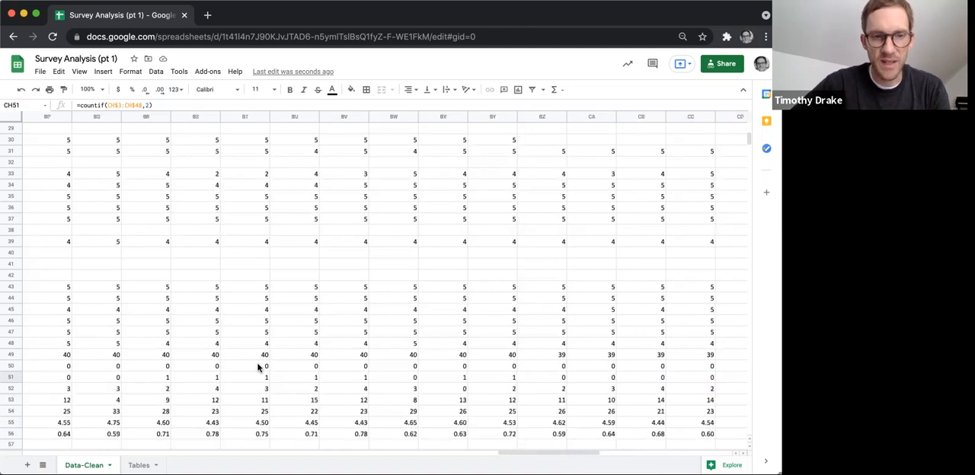
scroll(259, 367, "right", 10)
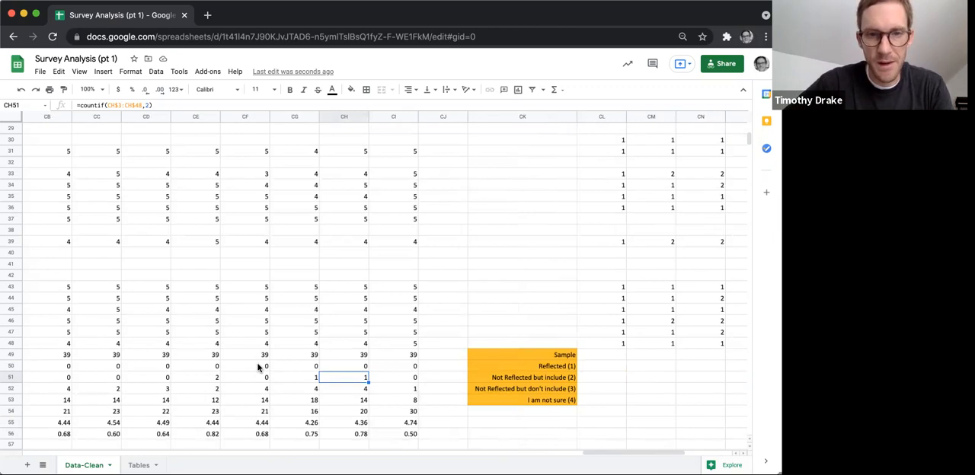
scroll(259, 367, "right", 1)
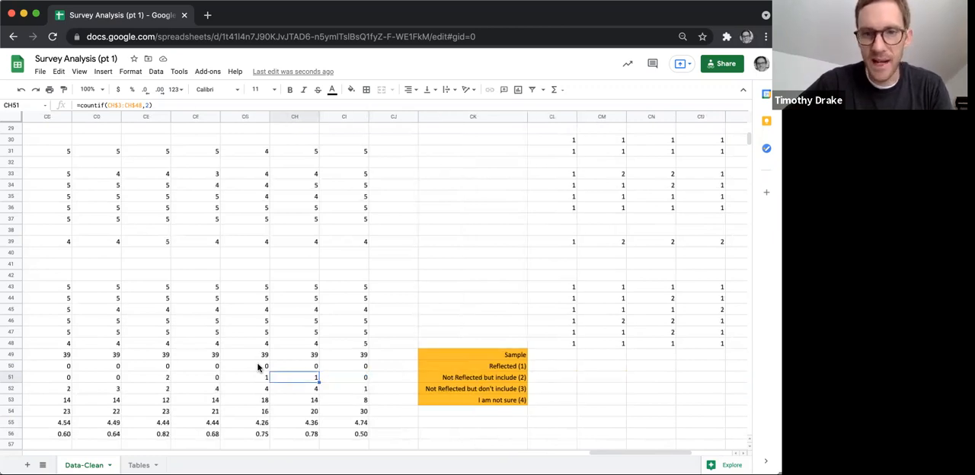
scroll(258, 367, "right", 6)
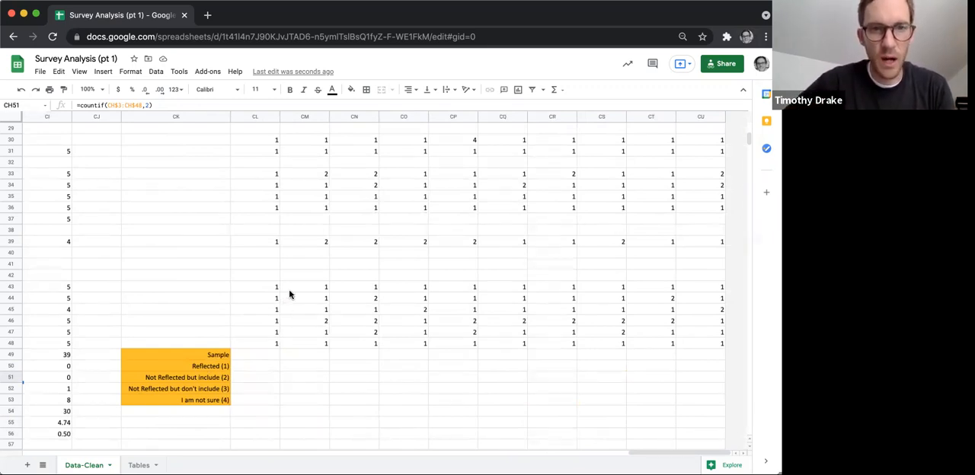
scroll(288, 289, "up", 5)
scroll(289, 294, "up", 4)
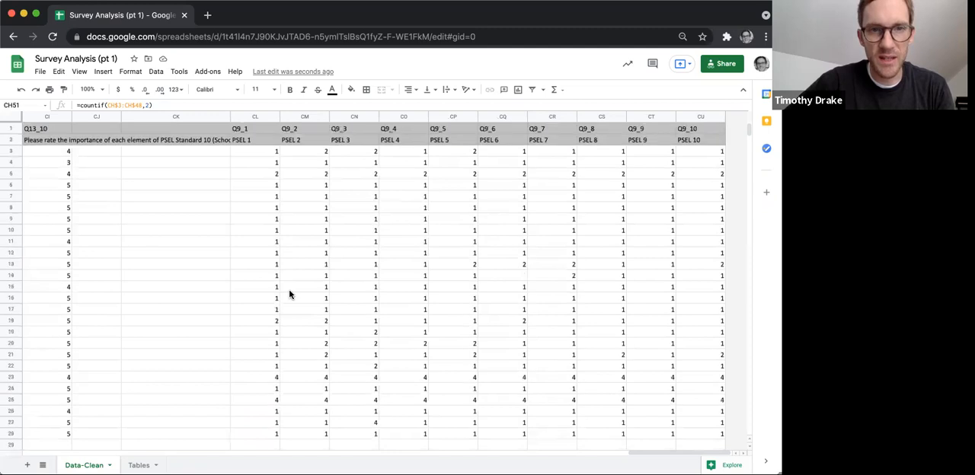
scroll(289, 294, "down", 10)
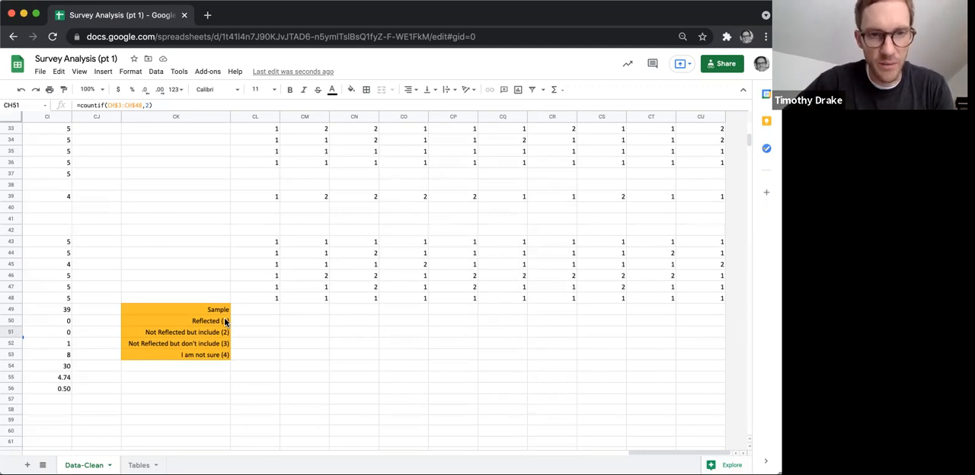
Count the sample for the PSEL 1 question in cell CL49 with the formula =countif(CL$3:CL$48, "<5").
left_click(258, 311)
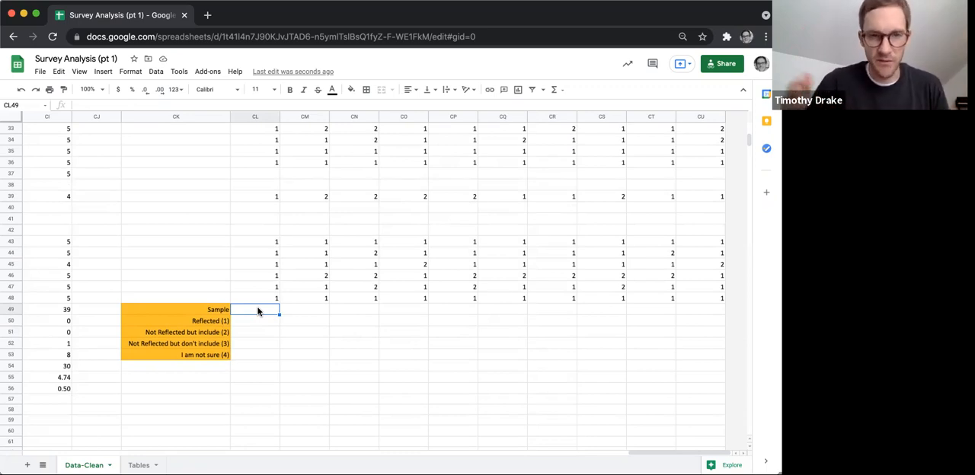
type("=")
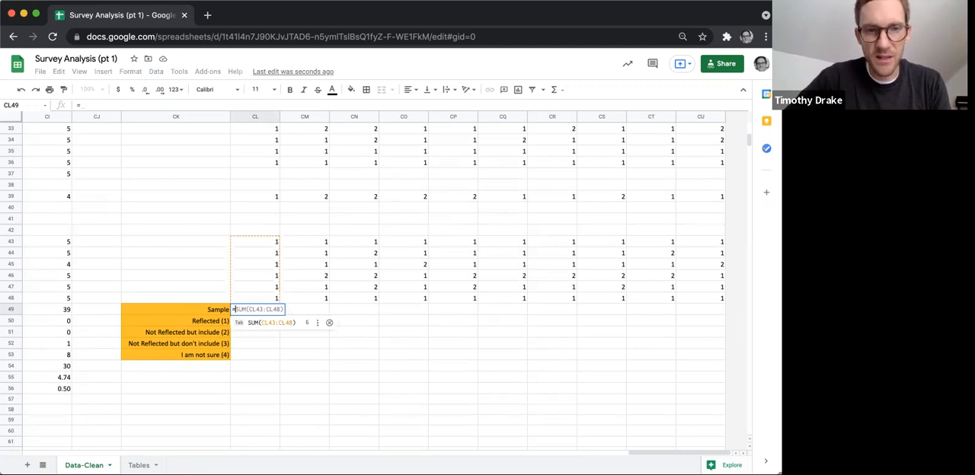
type("countif(")
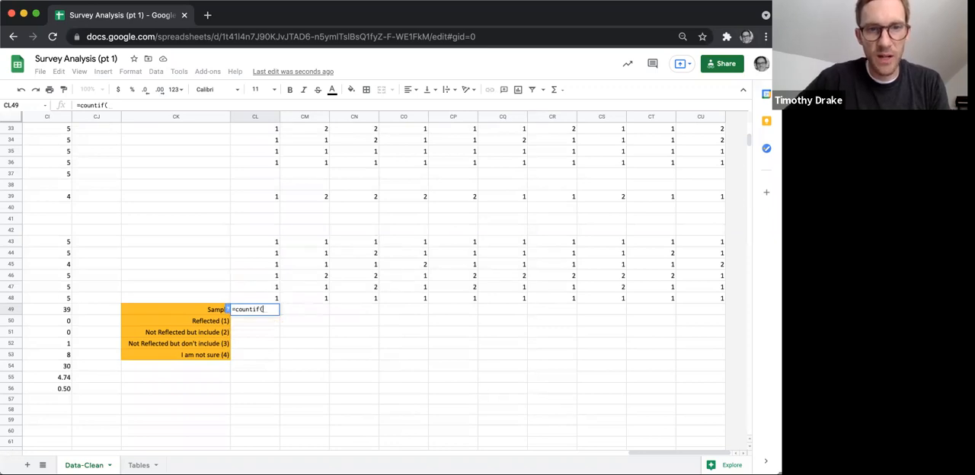
type("CL")
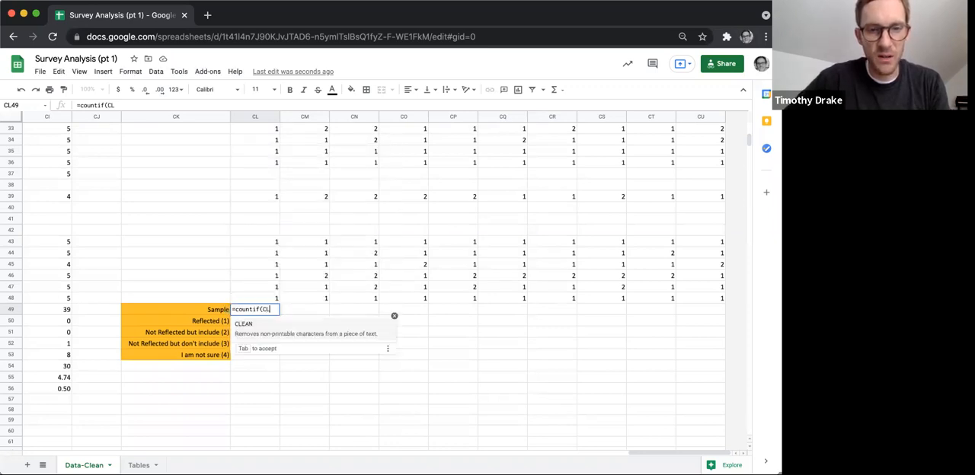
type("$")
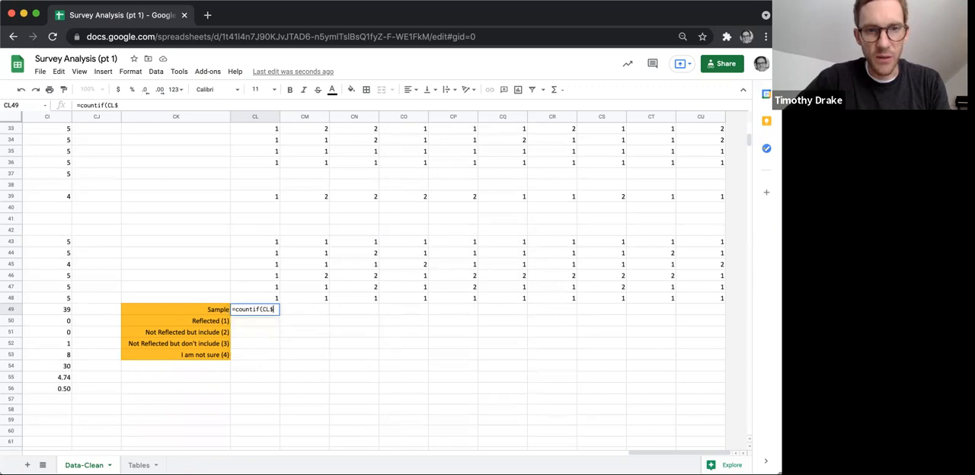
type("3:CL")
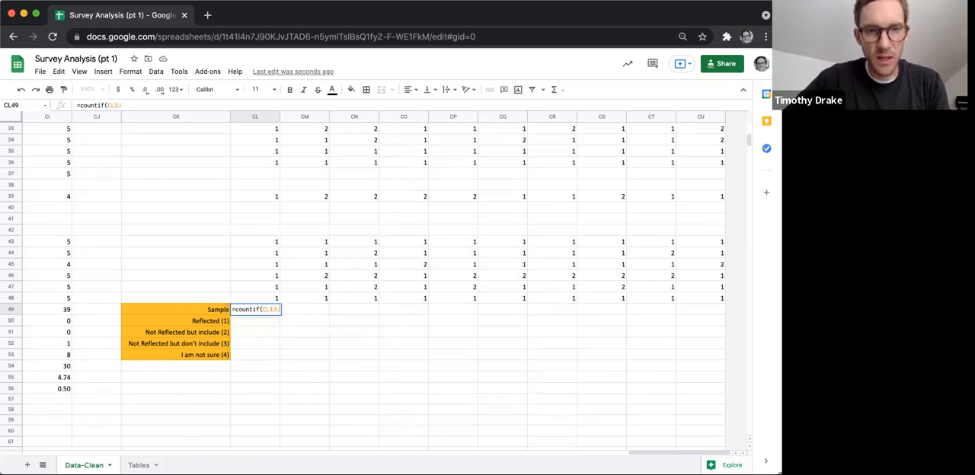
type("$")
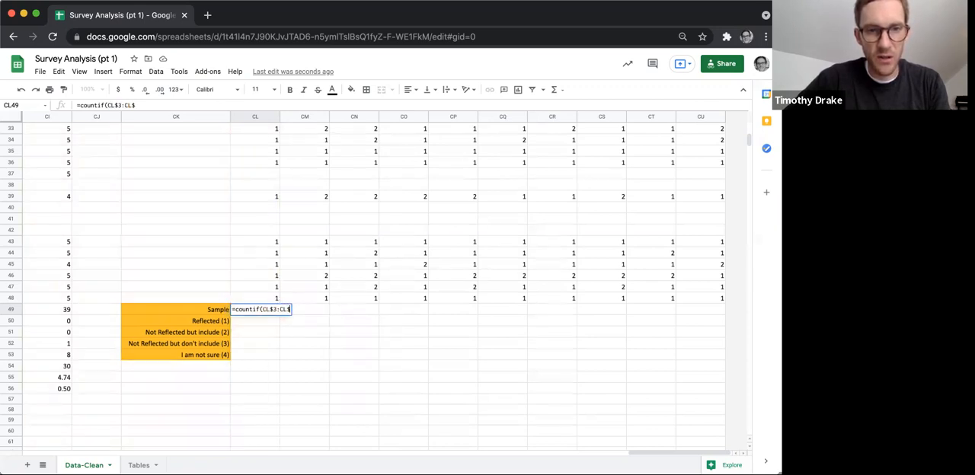
type("48, ")
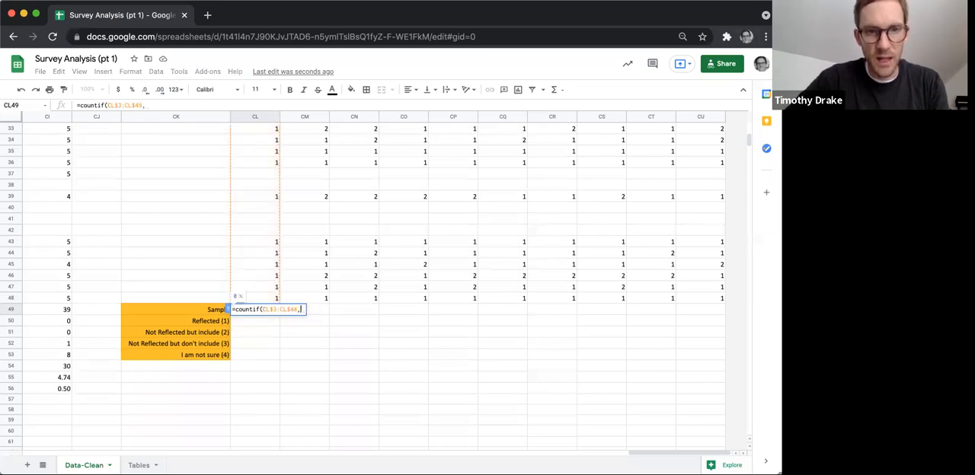
type("\"")
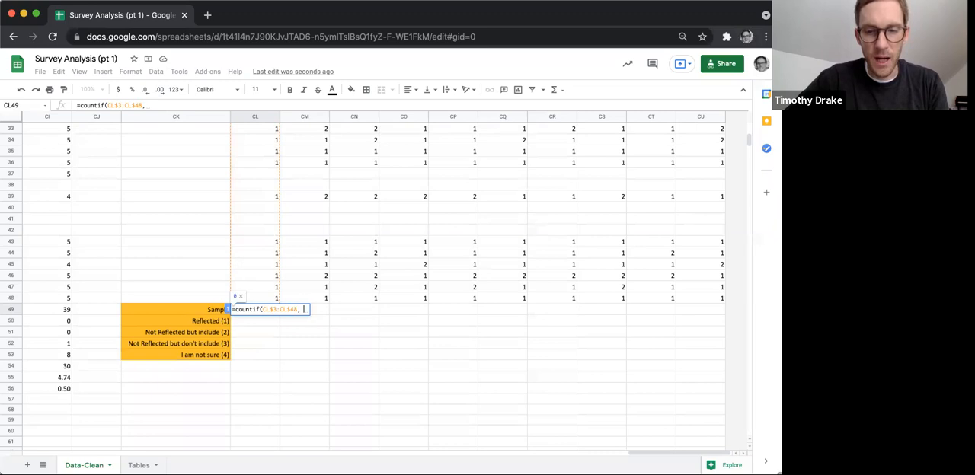
type(">")
key("BackSpace")
type("<")
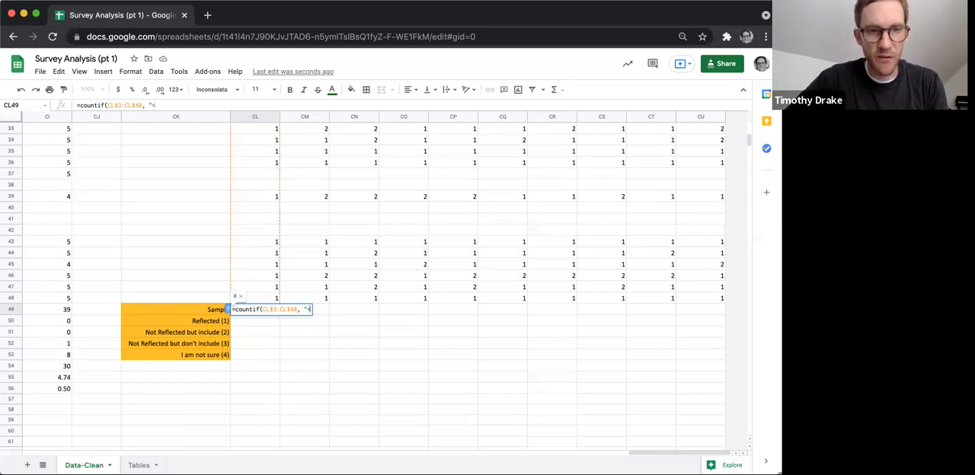
type("5\"")
key("Return")
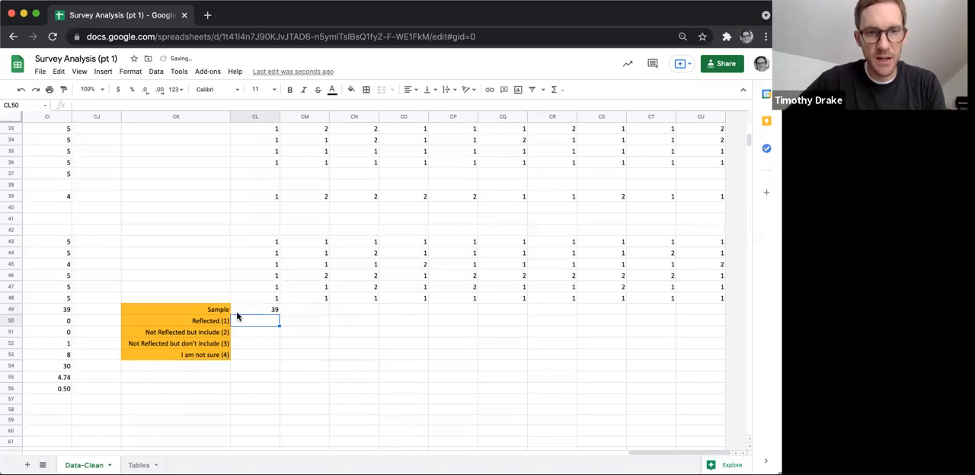
left_click(270, 312)
left_click(264, 323)
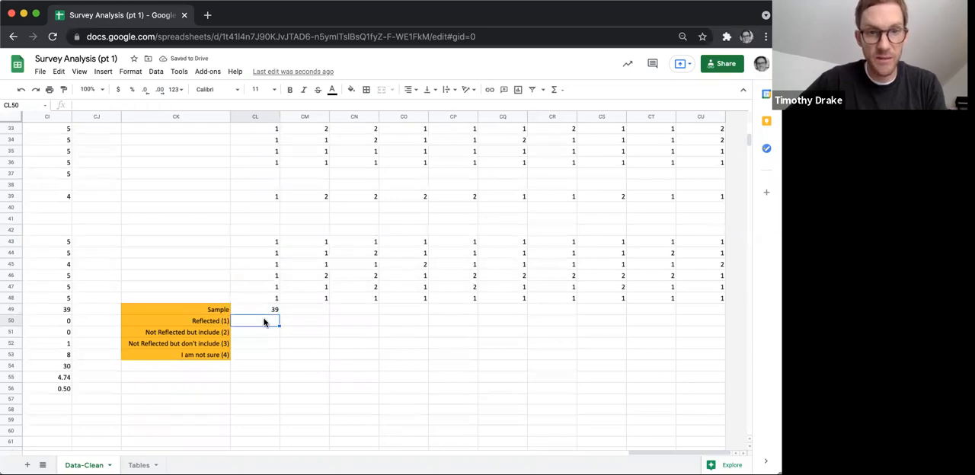
type("=")
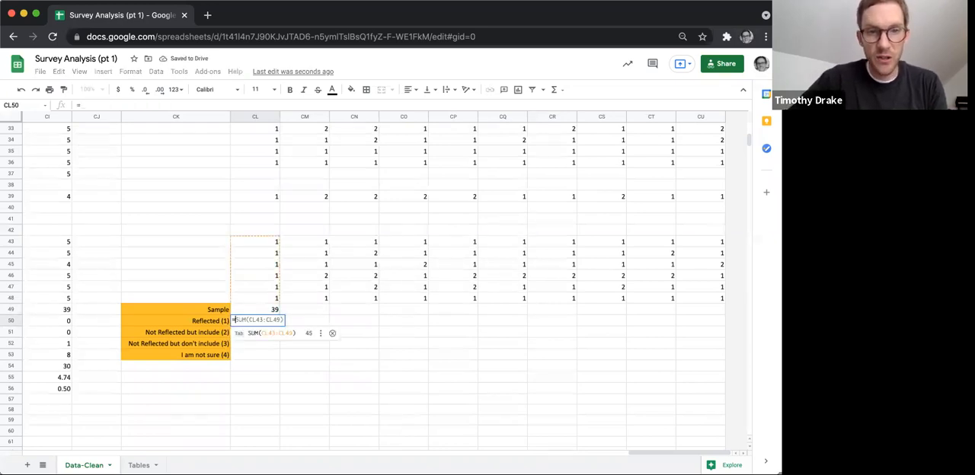
type("countif")
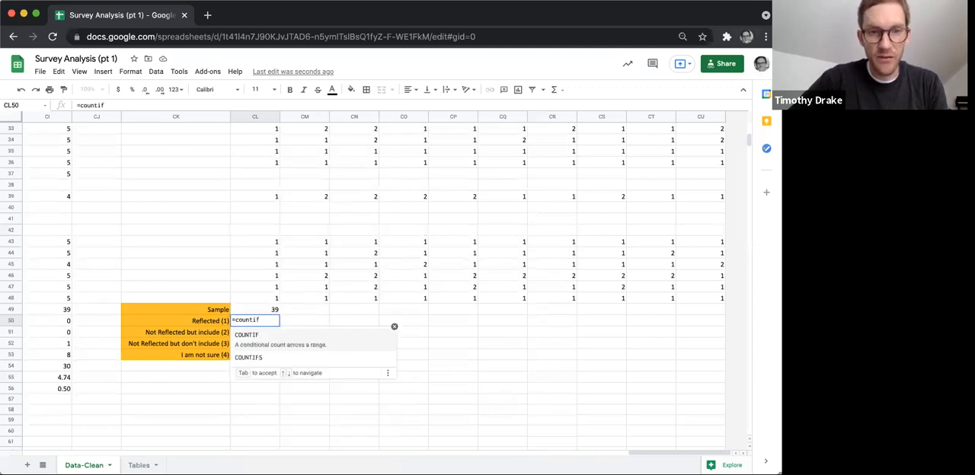
key("BackSpace")
key("BackSpace")
key("BackSpace")
key("BackSpace")
key("BackSpace")
key("BackSpace")
key("BackSpace")
key("BackSpace")
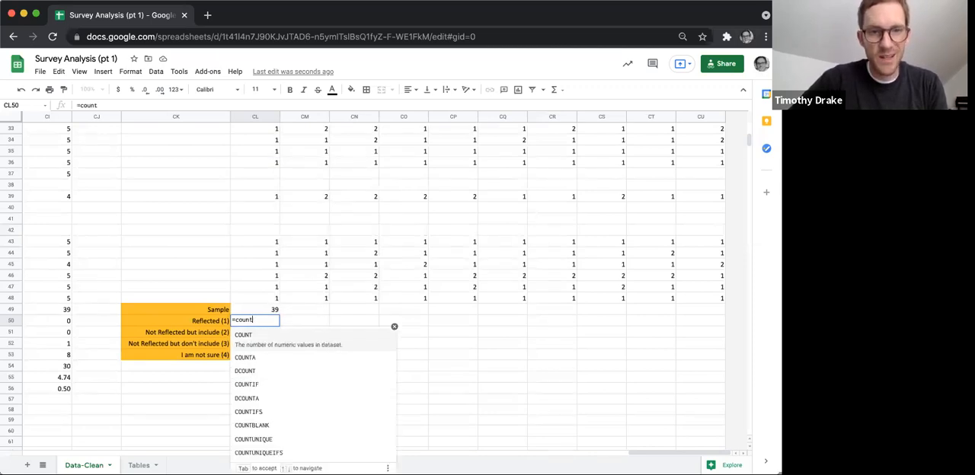
Fill the COUNTIF formula from CL49 down through CL53, covering the Reflected to I am not sure rows.
left_click(269, 310)
left_click_drag(279, 324, 279, 358)
left_click(262, 321)
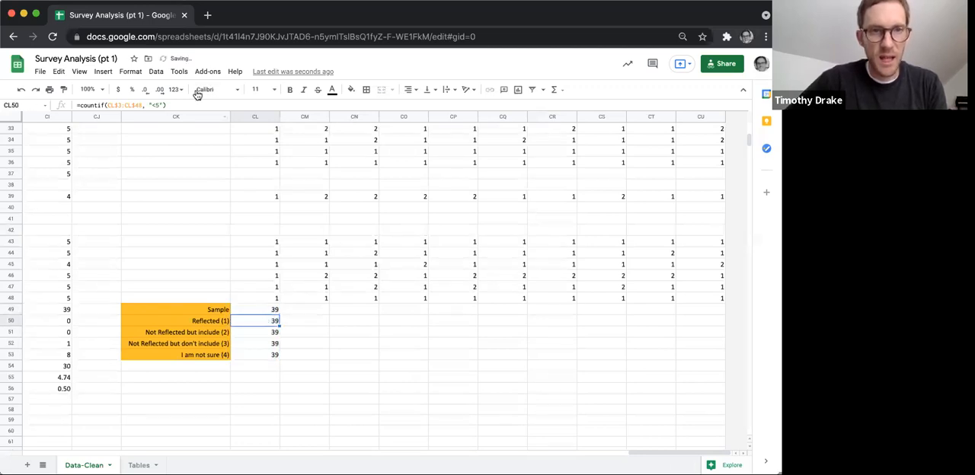
Change the COUNTIF criterion to 1 for Reflected in CL50 and to 2 for Not Reflected but include in CL51.
left_click(163, 105)
key("BackSpace")
key("BackSpace")
key("BackSpace")
key("BackSpace")
type("1")
key("Return")
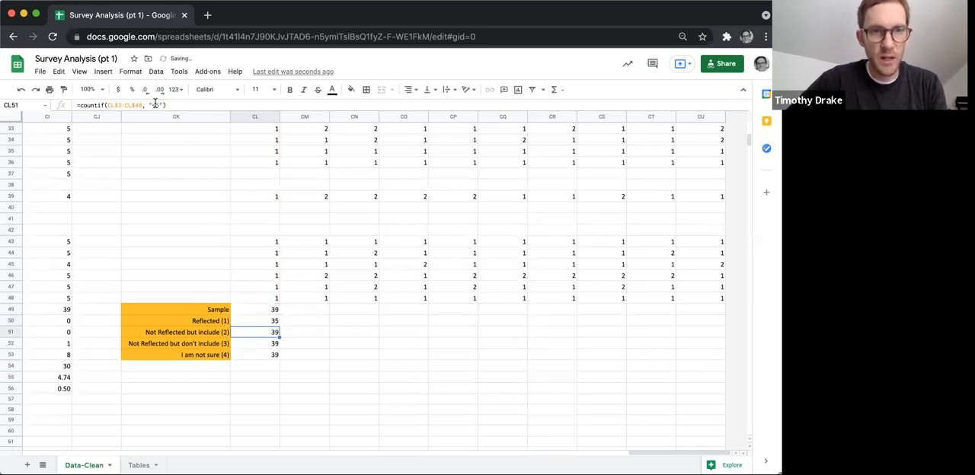
left_click_drag(164, 105, 145, 104)
type("2")
key("Return")
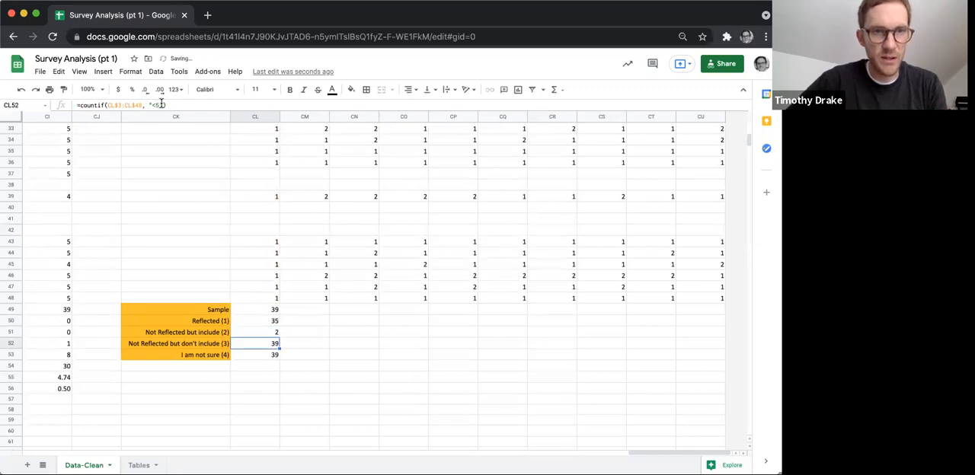
Change the COUNTIF criterion to 3 for Not Reflected but don't include in CL52 and to 4 for I am not sure in CL53.
left_click_drag(162, 105, 143, 105)
type("3")
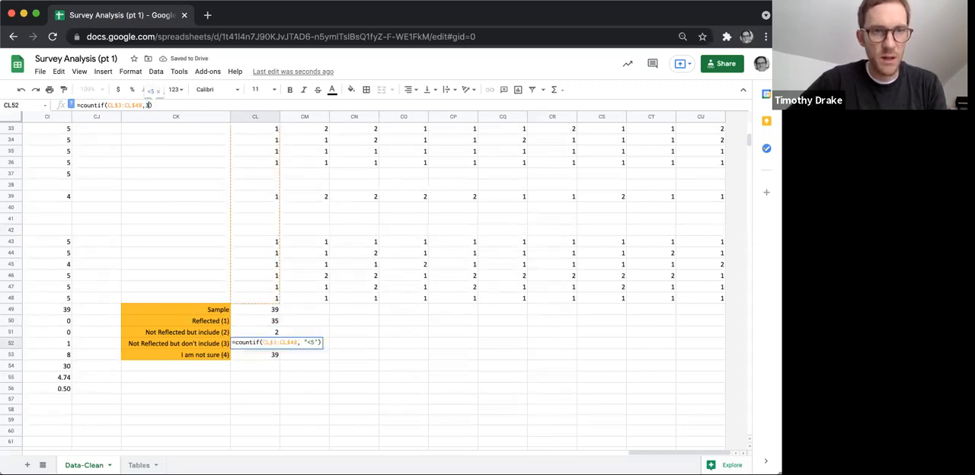
key("Return")
left_click_drag(162, 105, 148, 105)
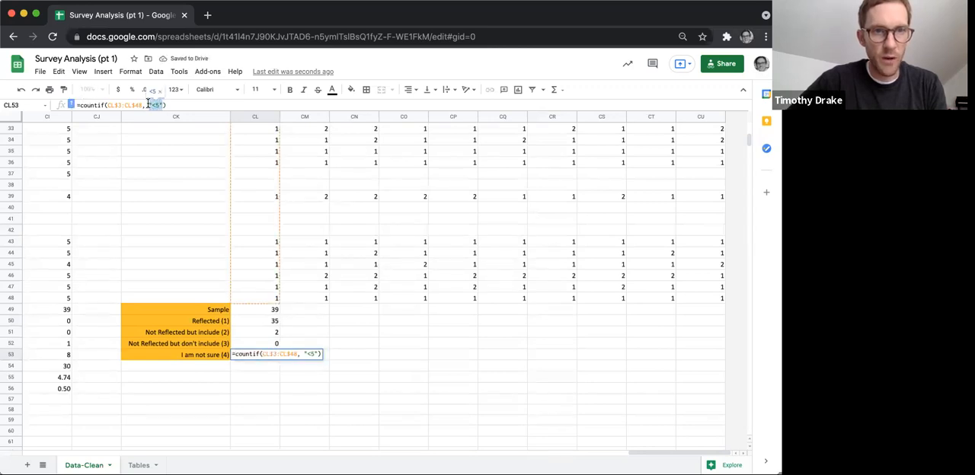
type("4")
key("Return")
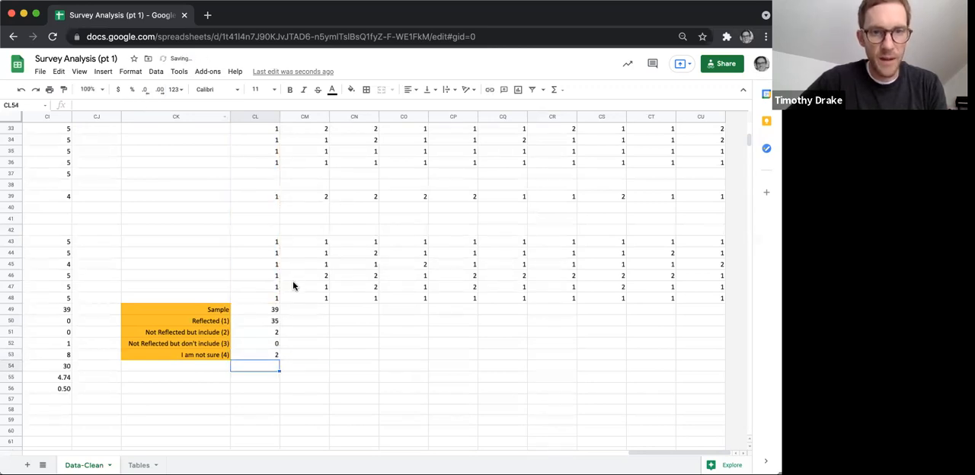
Fill the COUNTIF formulas in CL49:CL53 across through column CU and check the sample formula in CQ49.
left_click_drag(269, 311, 699, 366)
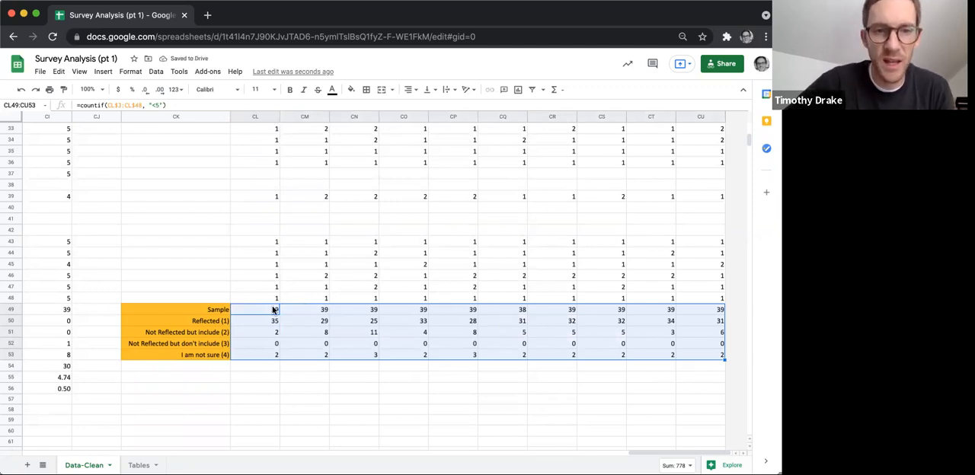
key("Escape")
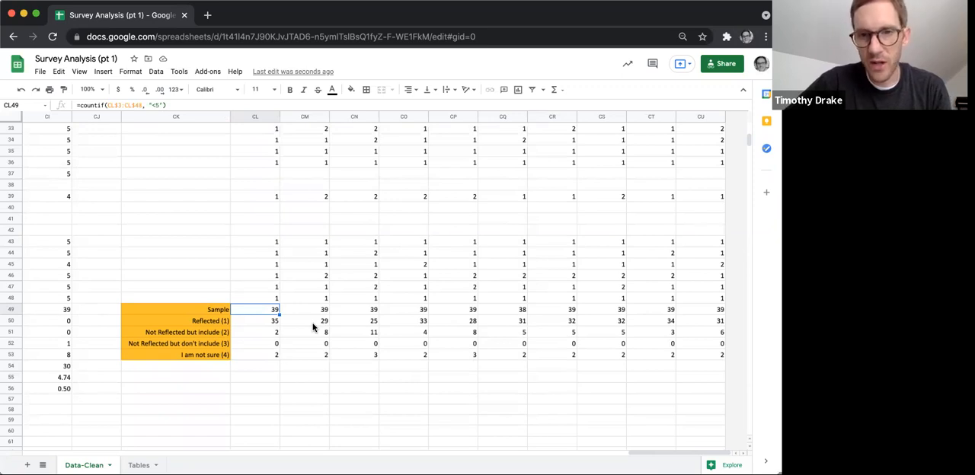
left_click(500, 311)
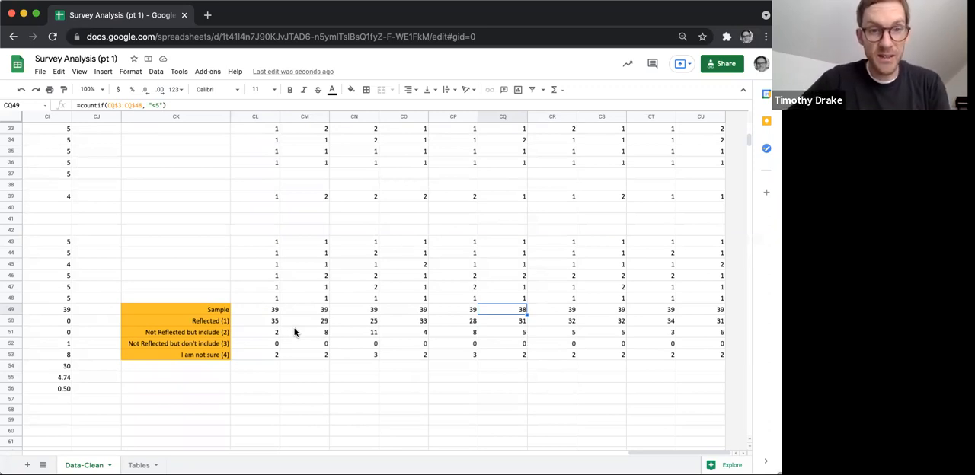
Copy the importance summary block D49:CI56, including its row labels, from the Data-Clean sheet.
scroll(295, 332, "left", 20)
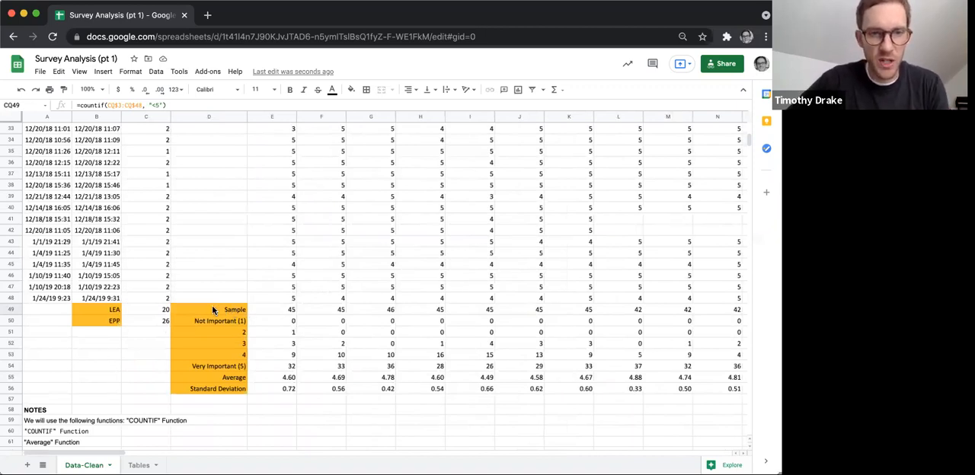
left_click(114, 310)
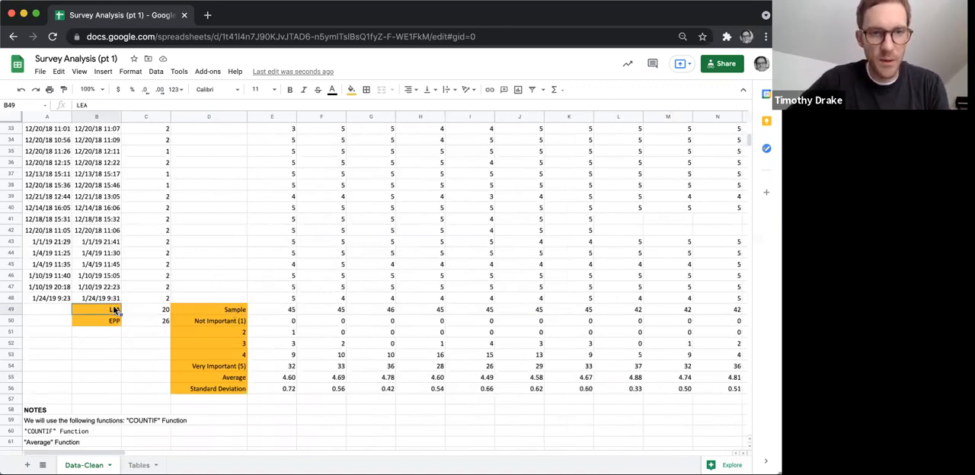
left_click_drag(227, 310, 524, 389)
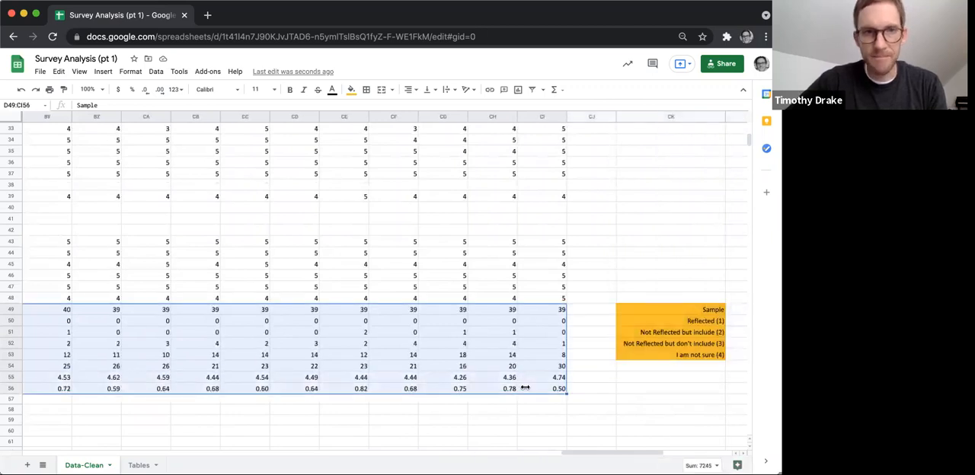
key("super+c")
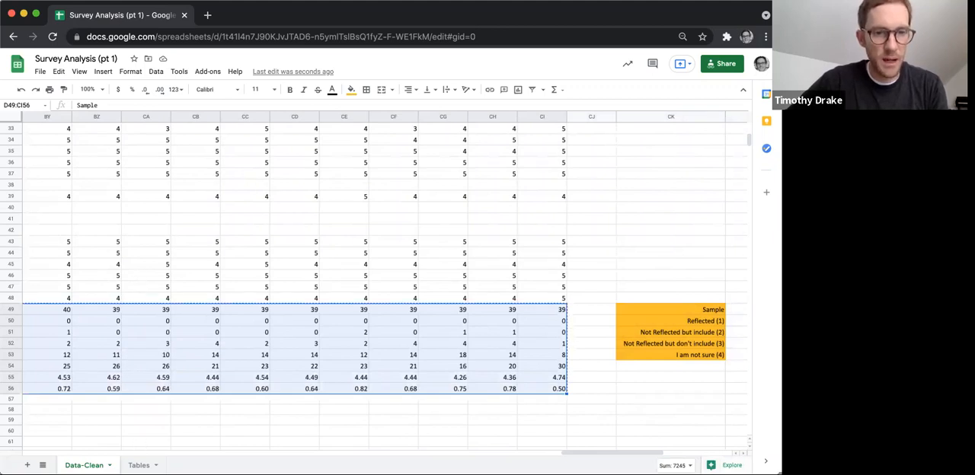
Paste the copied summary block transposed into cell A1 of the Tables sheet.
left_click(139, 465)
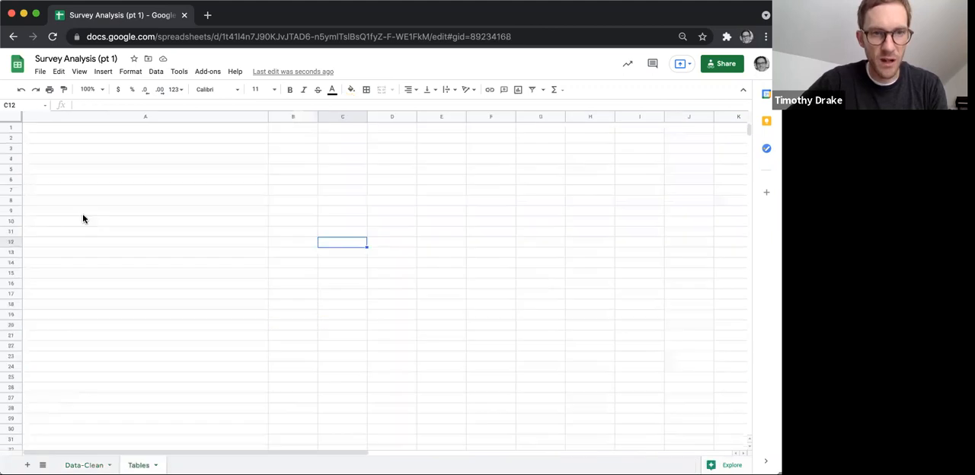
left_click(104, 132)
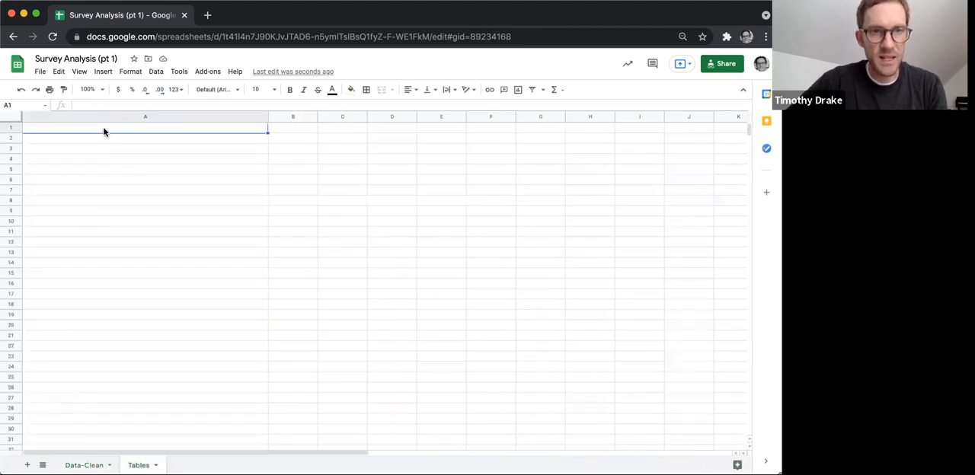
right_click(104, 132)
mouse_move(155, 167)
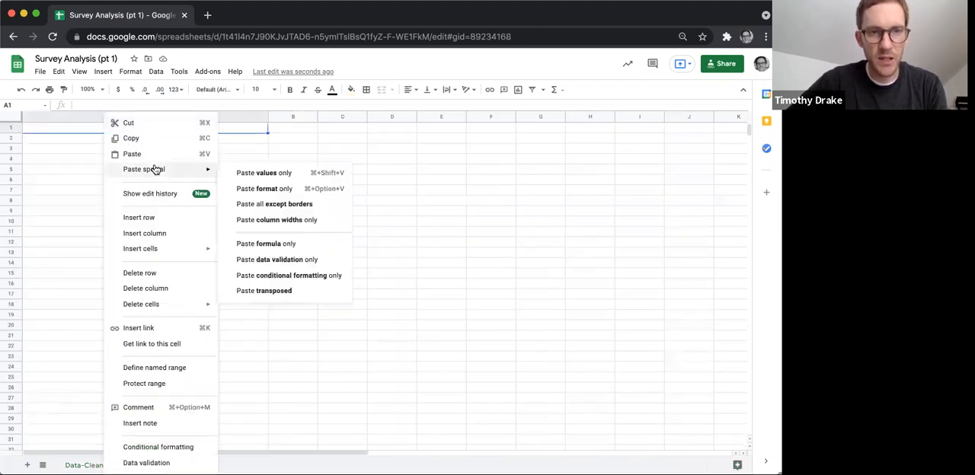
left_click(267, 291)
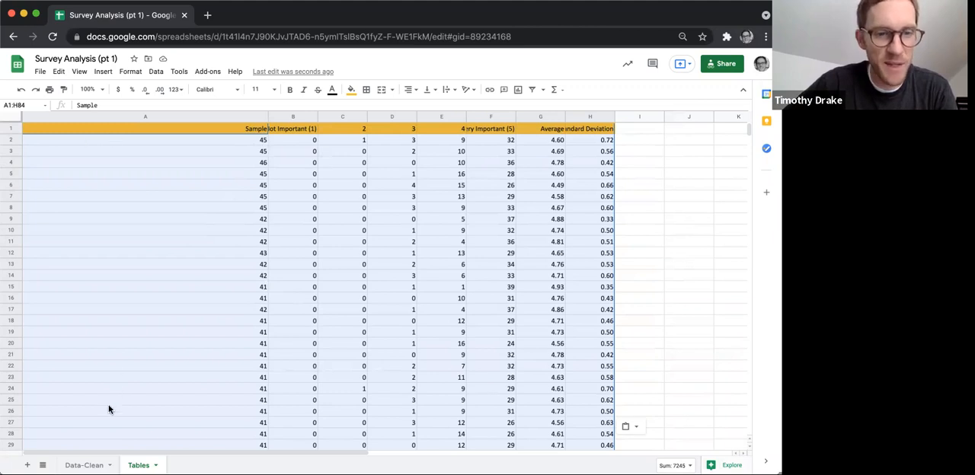
Compare the summary block on the Data-Clean sheet with the rows of the transposed table on the Tables sheet.
left_click(83, 464)
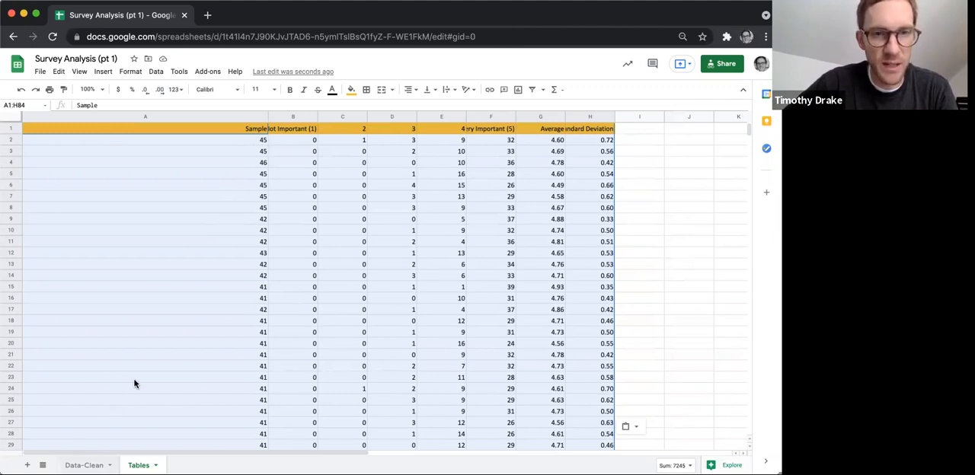
scroll(134, 383, "left", 10)
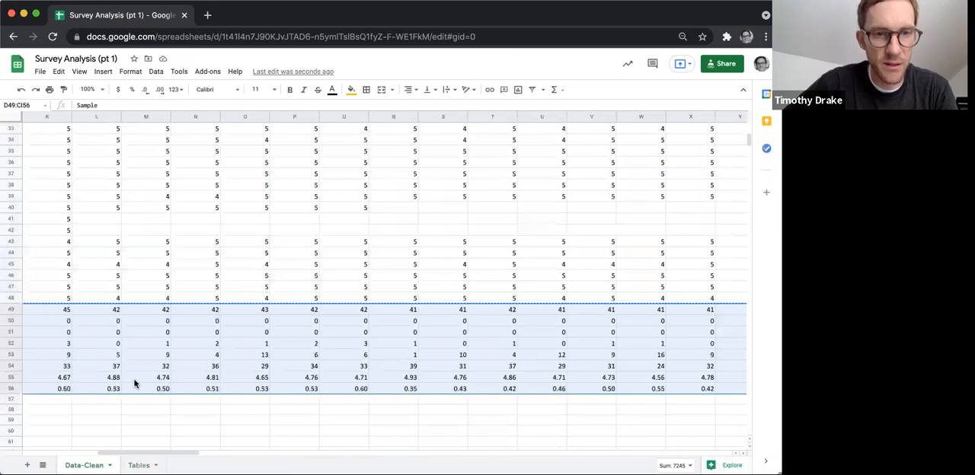
scroll(134, 383, "left", 10)
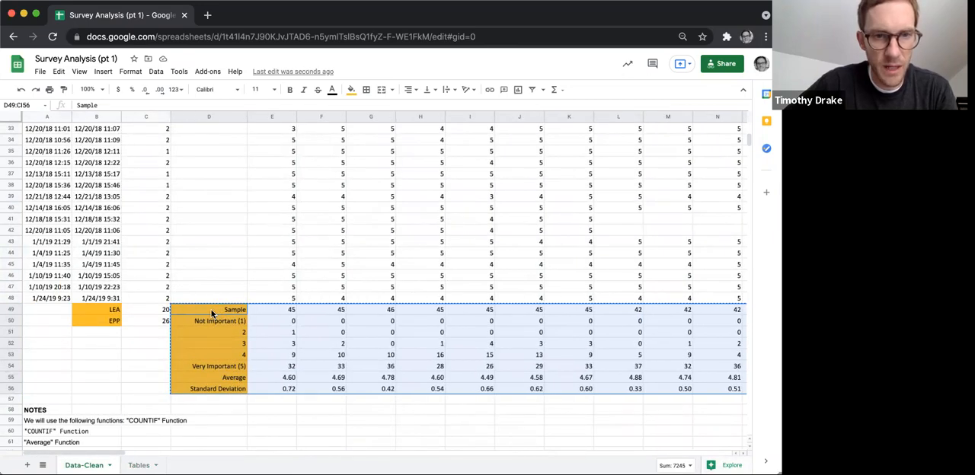
left_click(212, 312)
left_click(140, 466)
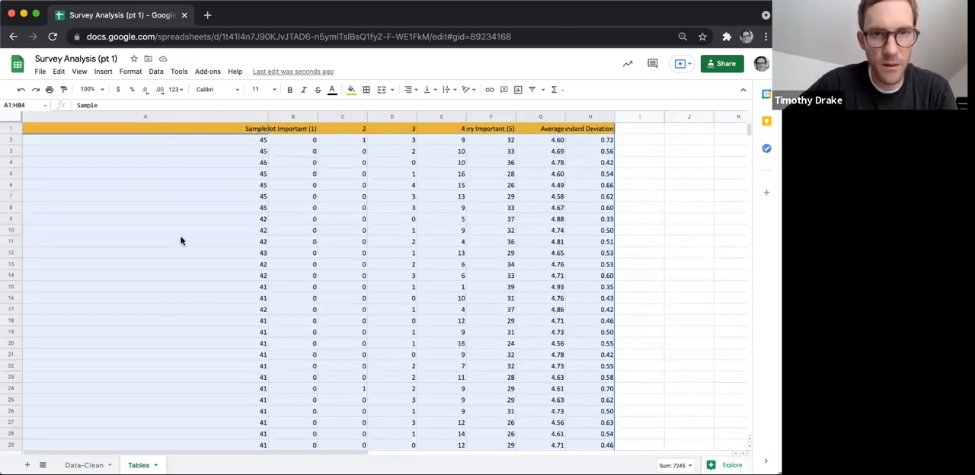
scroll(213, 150, "down", 8)
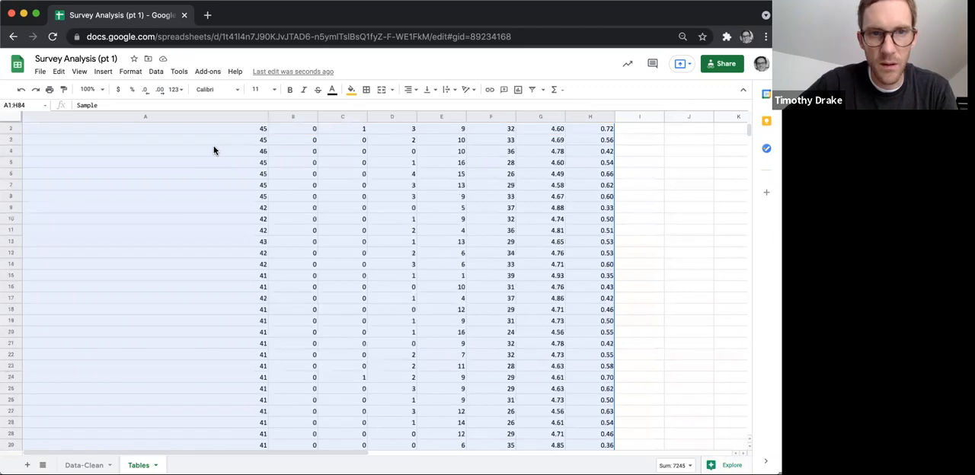
scroll(213, 150, "up", 3)
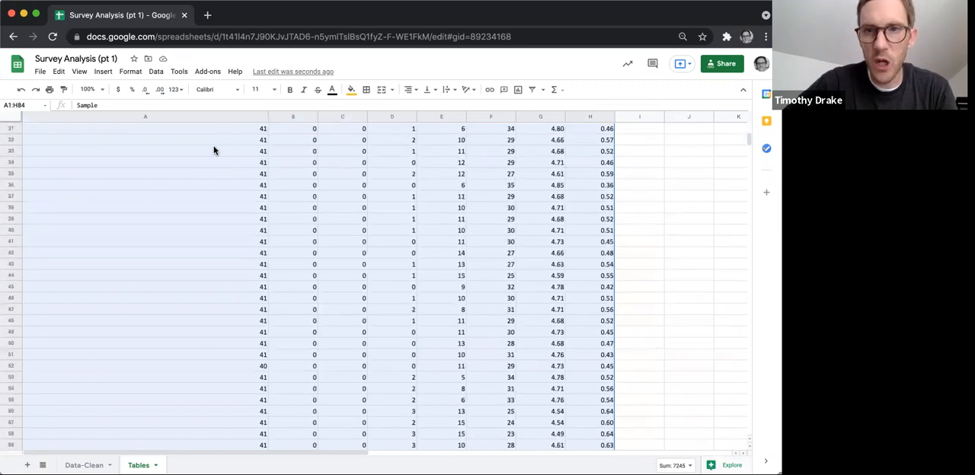
scroll(214, 150, "up", 6)
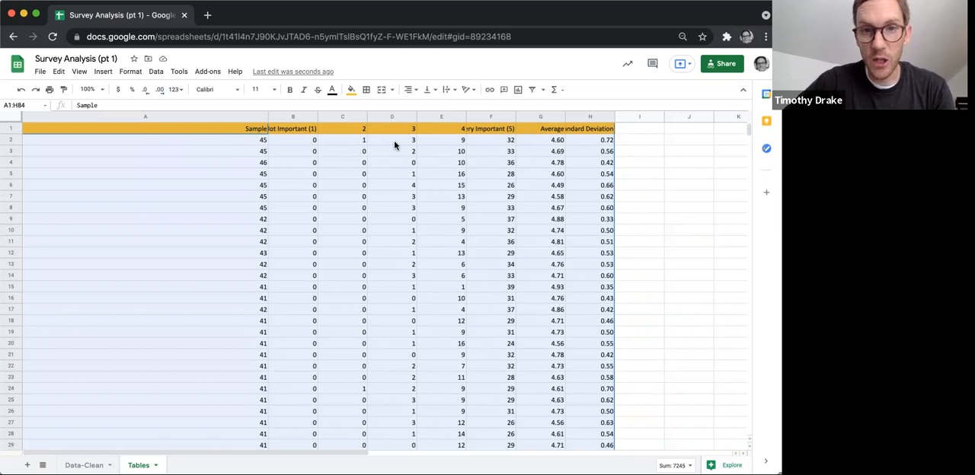
Insert an empty column before the Sample column on the Tables sheet and narrow the Sample column to match its neighbours.
left_click(192, 118)
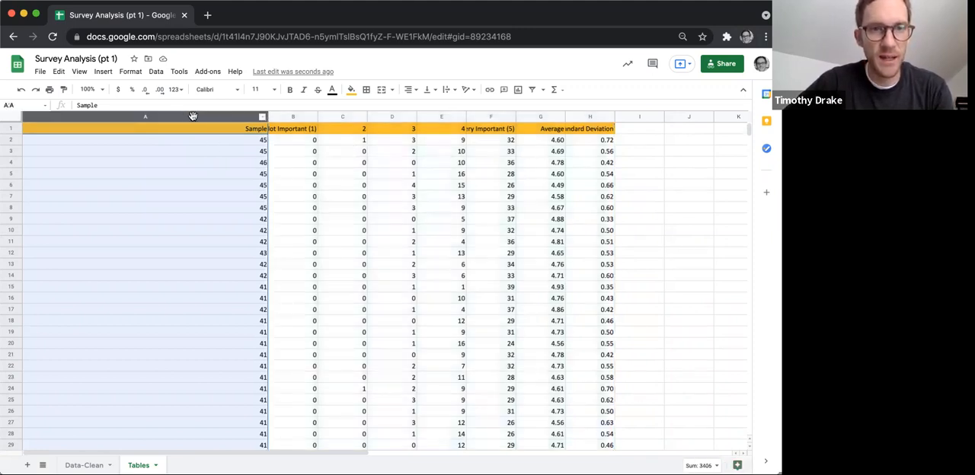
right_click(194, 120)
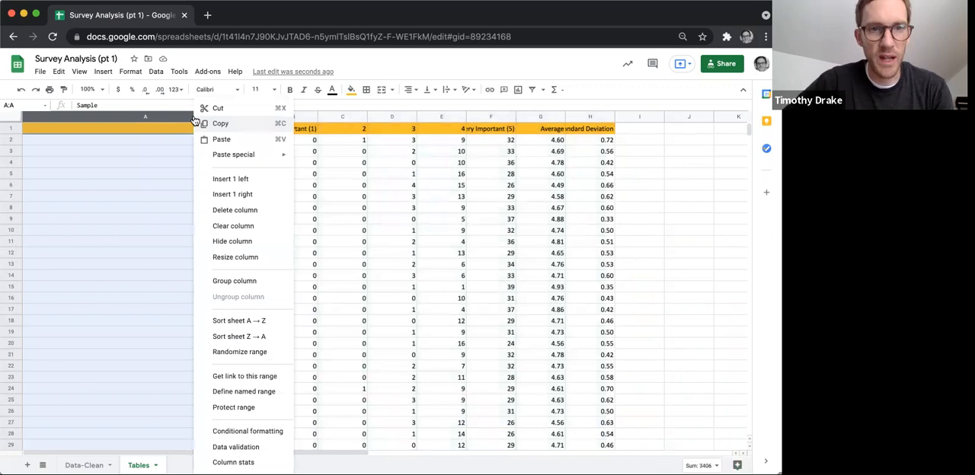
left_click(227, 179)
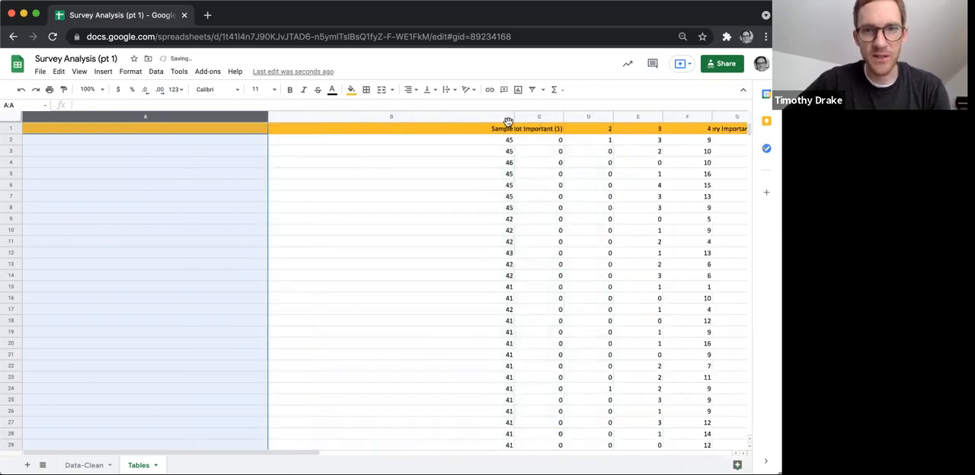
left_click_drag(514, 119, 318, 133)
key("Down")
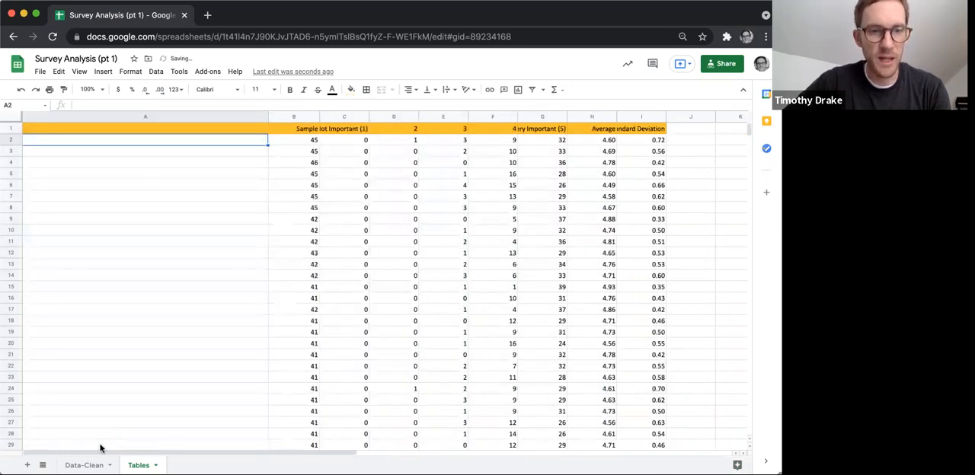
Copy the question texts in E2:CI2 from the Data-Clean sheet.
left_click(84, 465)
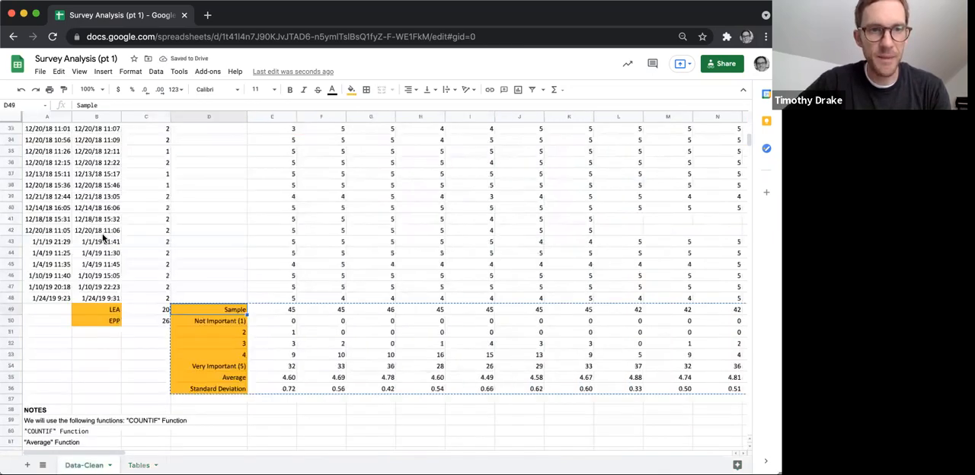
scroll(104, 238, "up", 2)
scroll(99, 228, "up", 8)
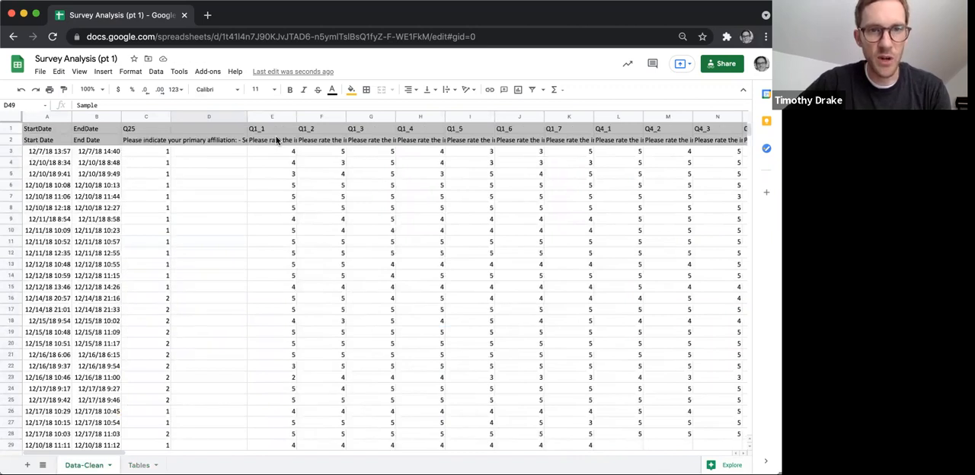
left_click_drag(276, 135, 754, 142)
key("shift+Right")
key("shift+Right")
key("shift+Right")
key("shift+Right")
key("shift+Right")
key("shift+Right")
key("shift+Right")
key("shift+Right")
key("shift+Right")
key("shift+Right")
key("shift+Right")
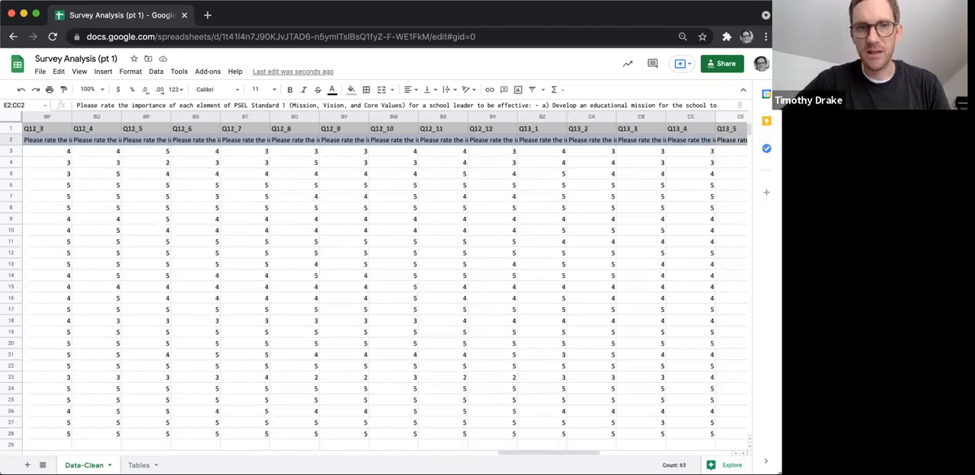
left_click_drag(750, 142, 502, 139)
key("ctrl+c")
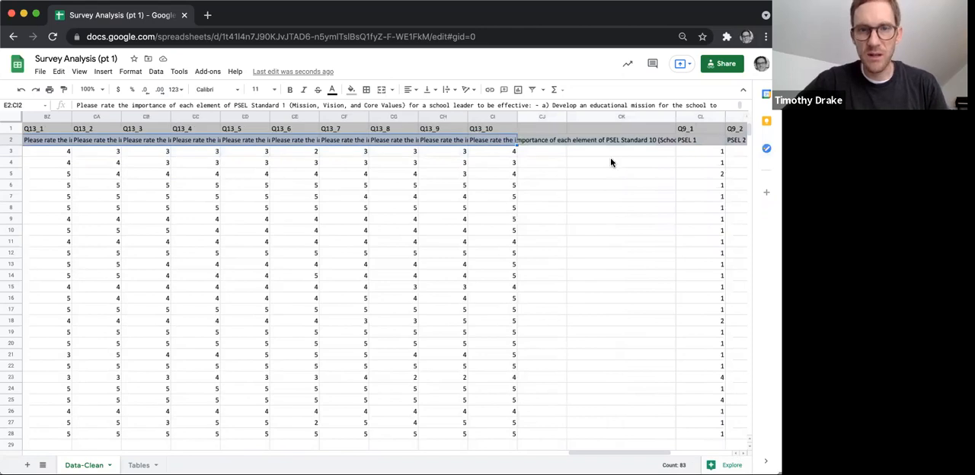
Paste the question texts transposed into A2 of the Tables sheet and widen column A slightly.
left_click(142, 464)
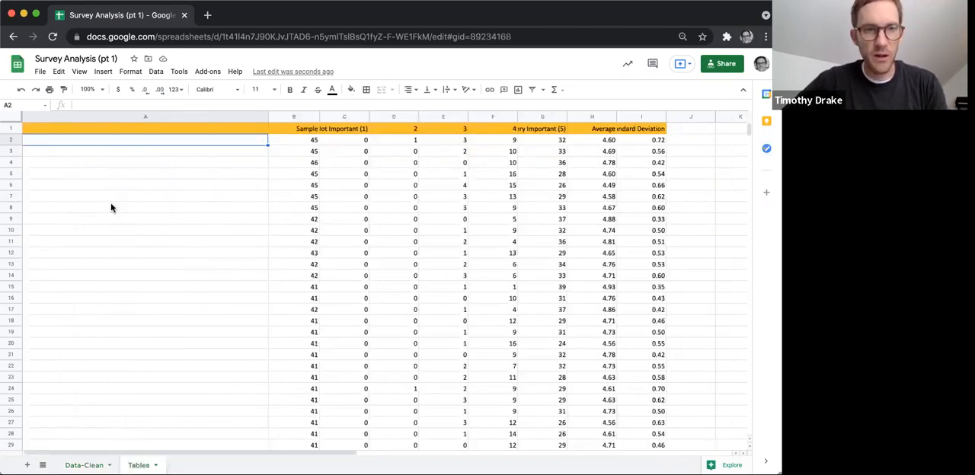
right_click(117, 142)
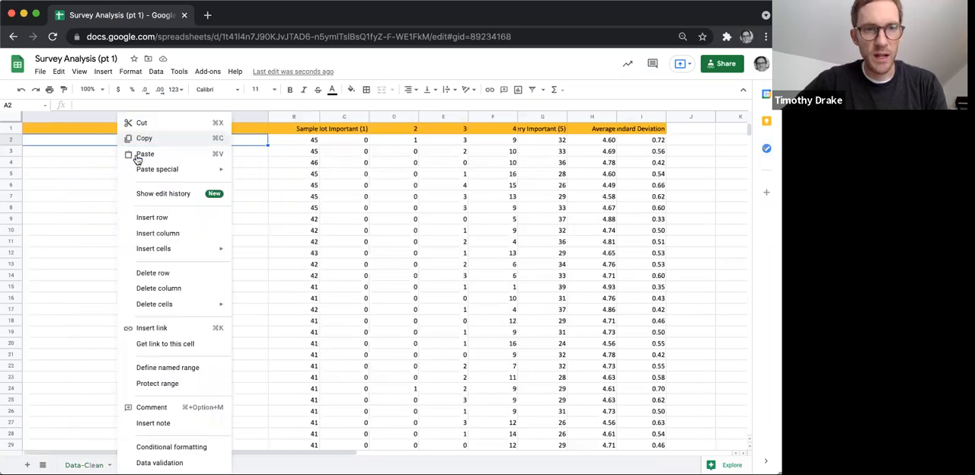
mouse_move(184, 163)
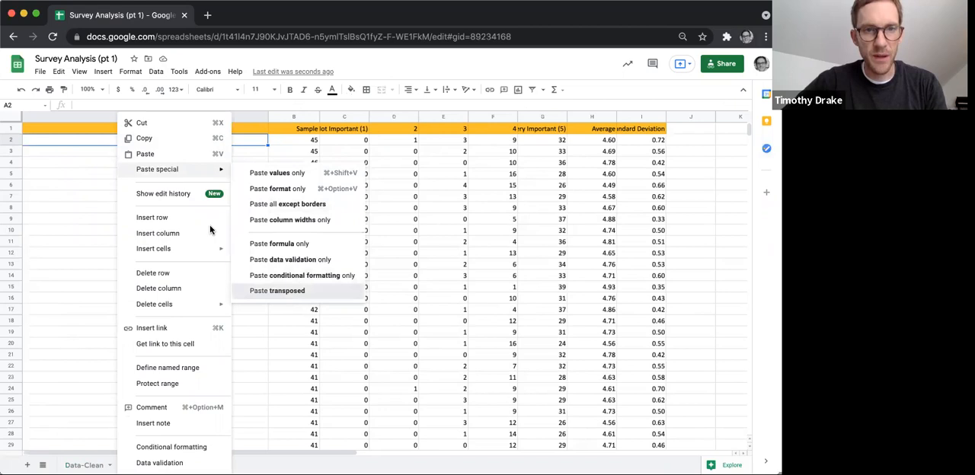
left_click_drag(269, 117, 298, 116)
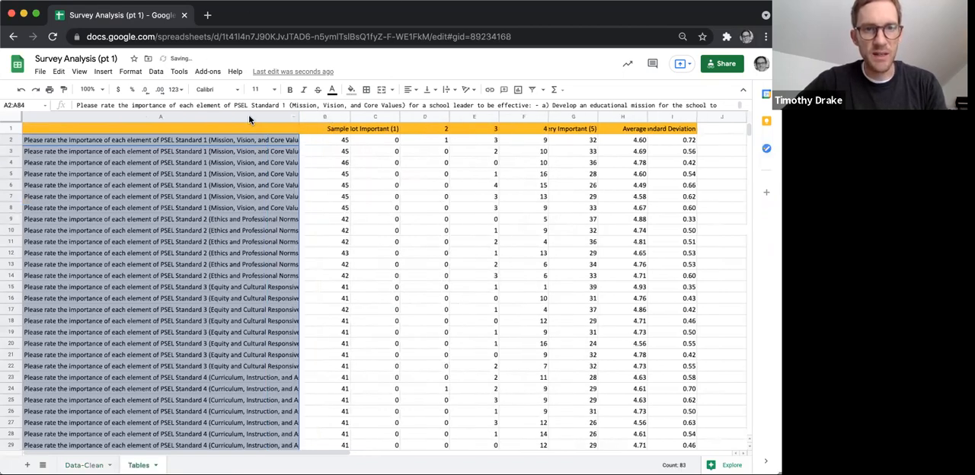
Wrap the text of the question cells A2:A84 on the Tables sheet.
left_click(450, 90)
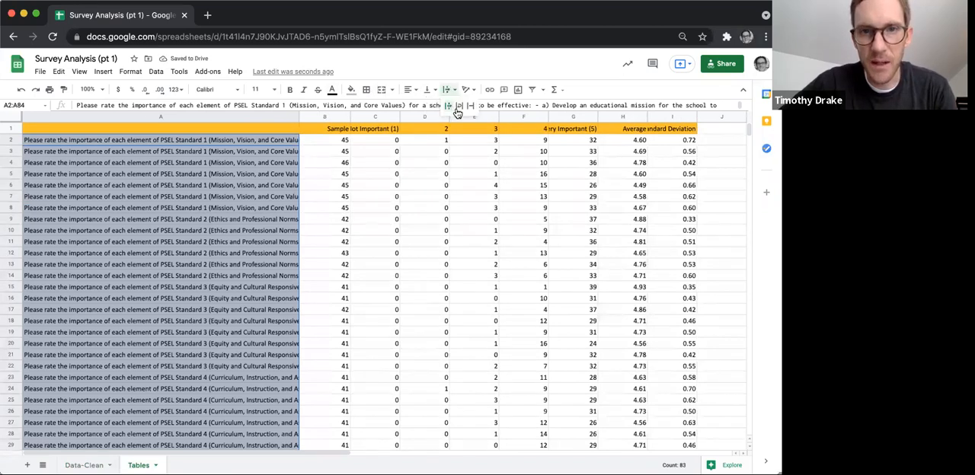
left_click(460, 105)
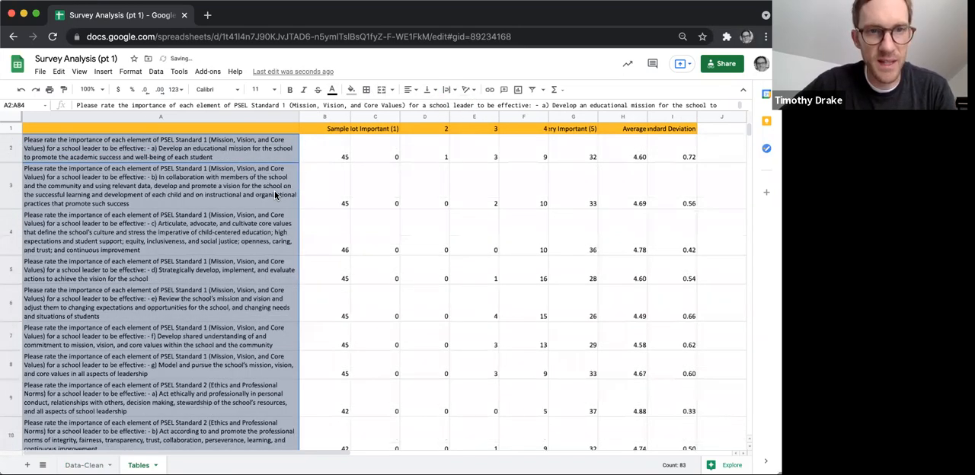
left_click(256, 160)
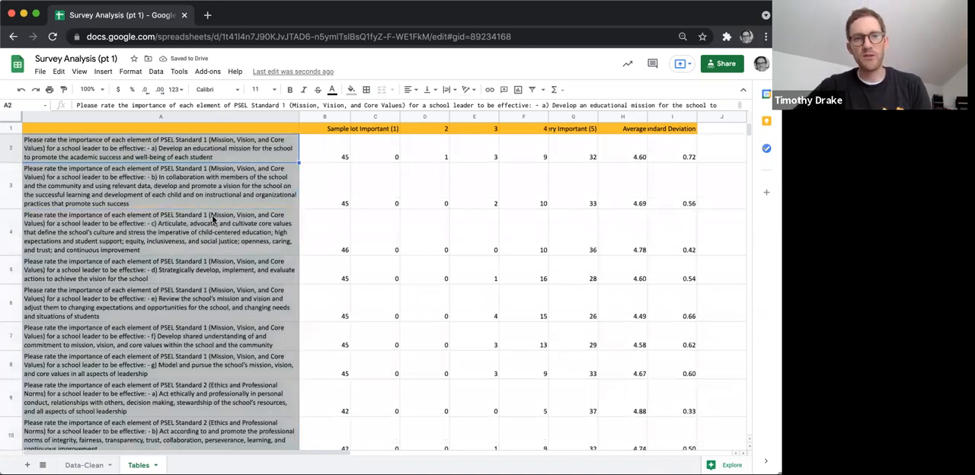
Review the wrapped question texts and their statistics across all rows of the Tables sheet.
scroll(213, 219, "down", 10)
scroll(213, 219, "down", 15)
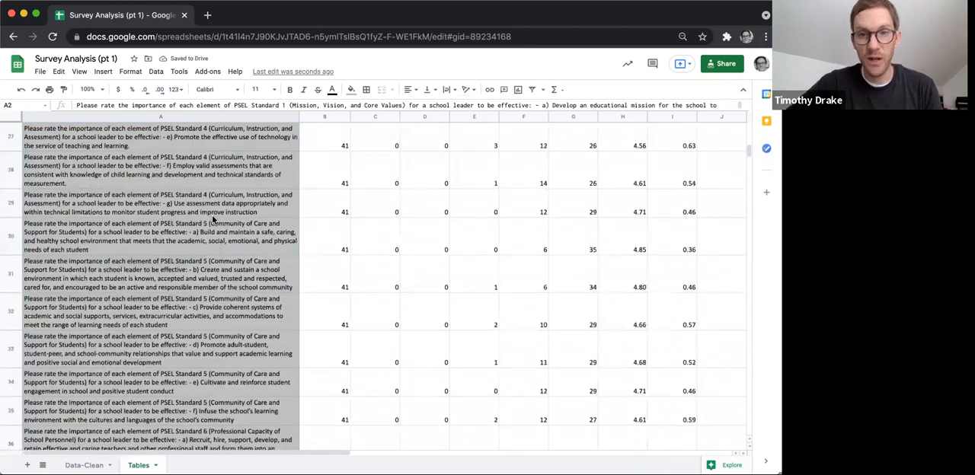
scroll(213, 215, "down", 4)
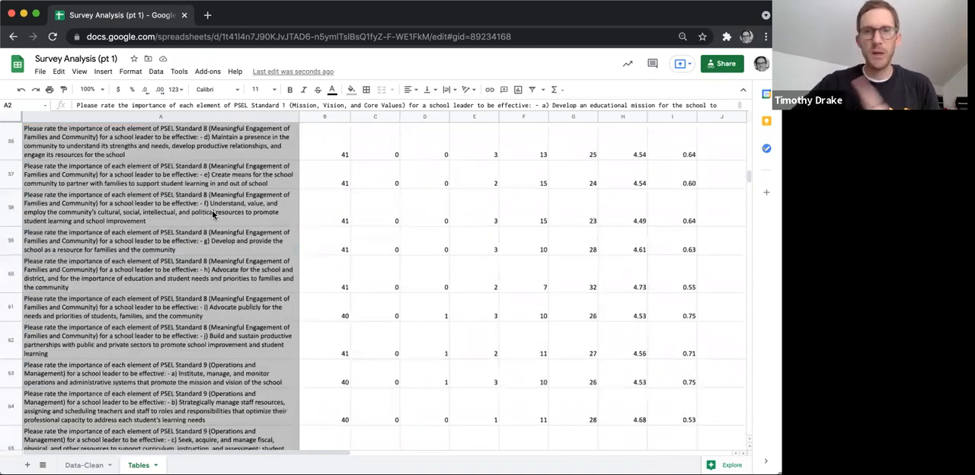
scroll(211, 211, "down", 8)
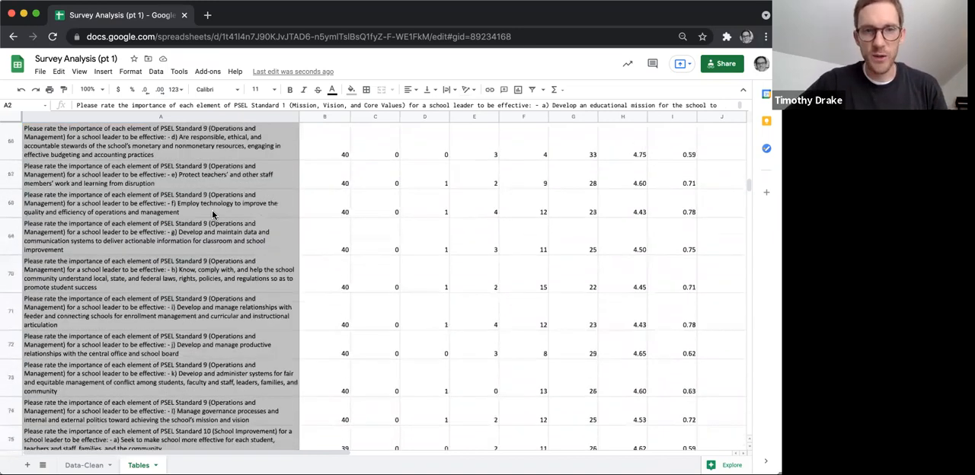
scroll(211, 210, "down", 4)
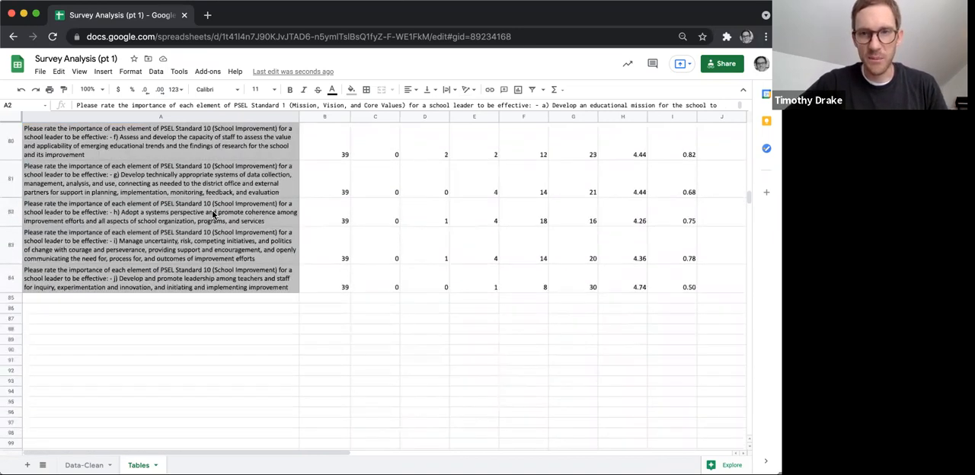
scroll(212, 210, "up", 10)
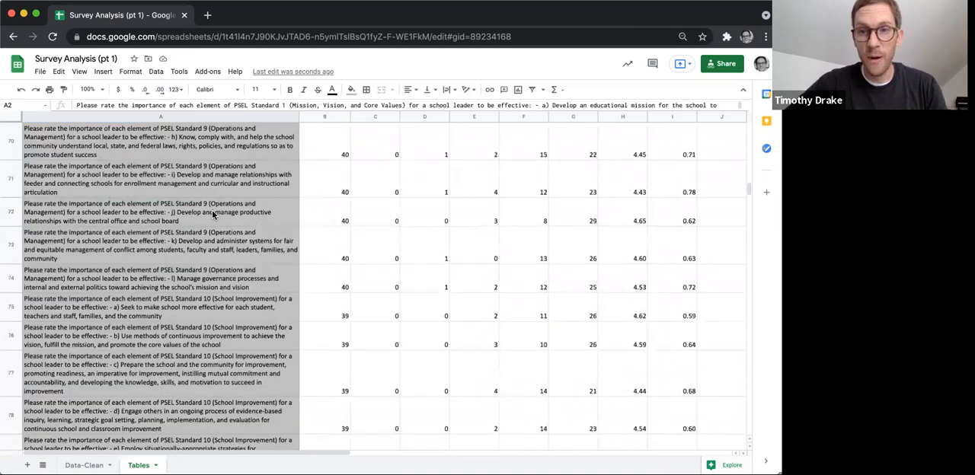
scroll(212, 210, "up", 15)
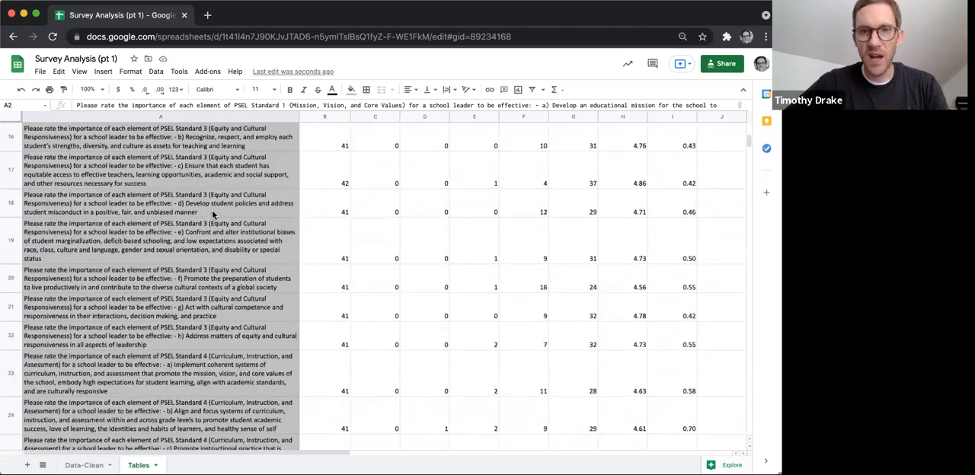
scroll(215, 183, "up", 3)
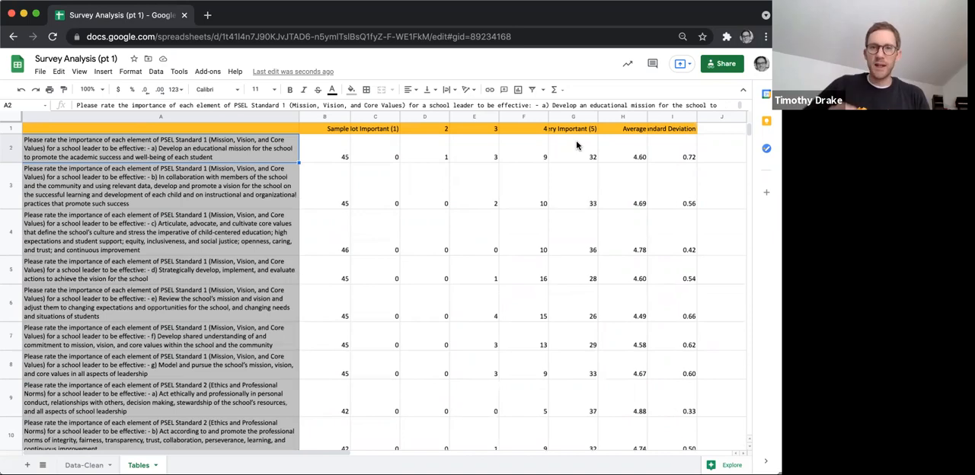
key("Down")
scroll(470, 227, "down", 20)
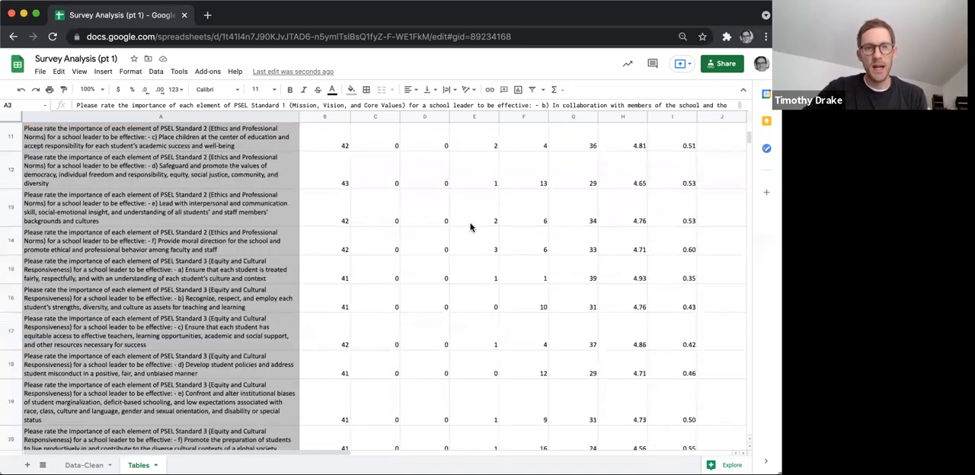
scroll(470, 227, "down", 15)
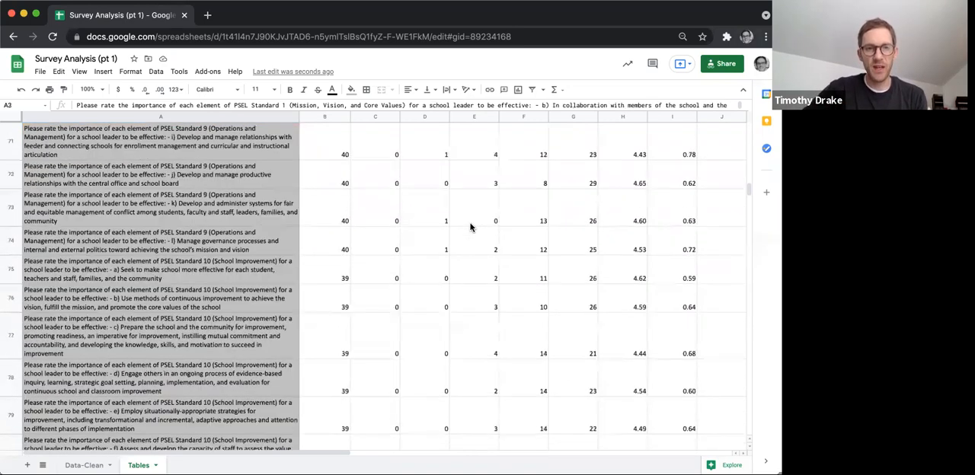
Copy the PSEL 1 to PSEL 10 headings in CL2:CU2 from the Data-Clean sheet.
left_click(84, 465)
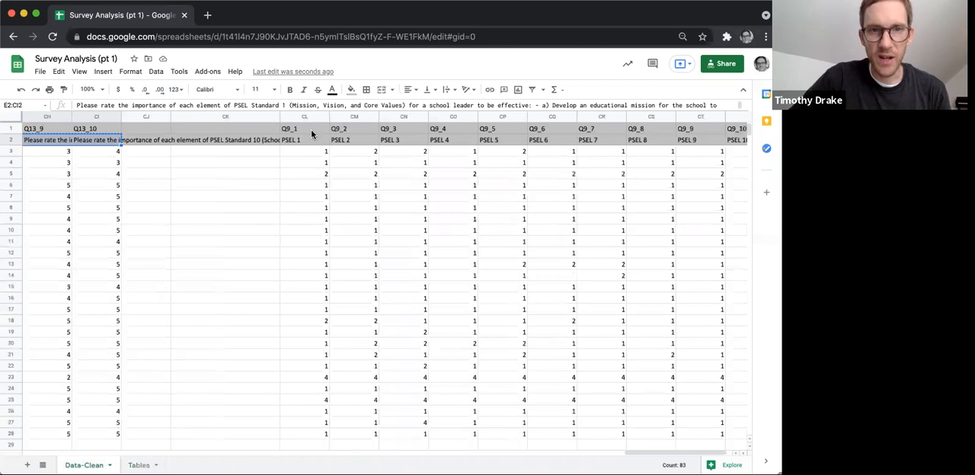
left_click_drag(308, 142, 722, 143)
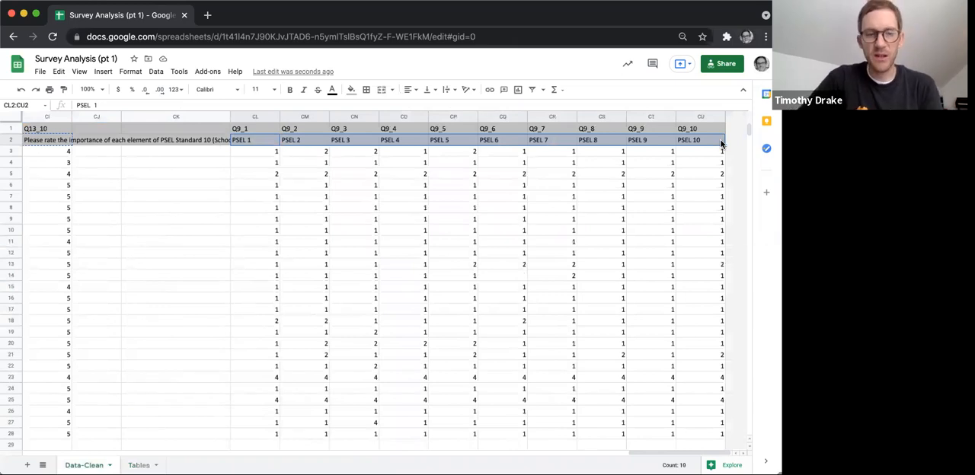
key("super+c")
Paste the PSEL headings transposed into A88 of the Tables sheet, below the first table.
left_click(139, 465)
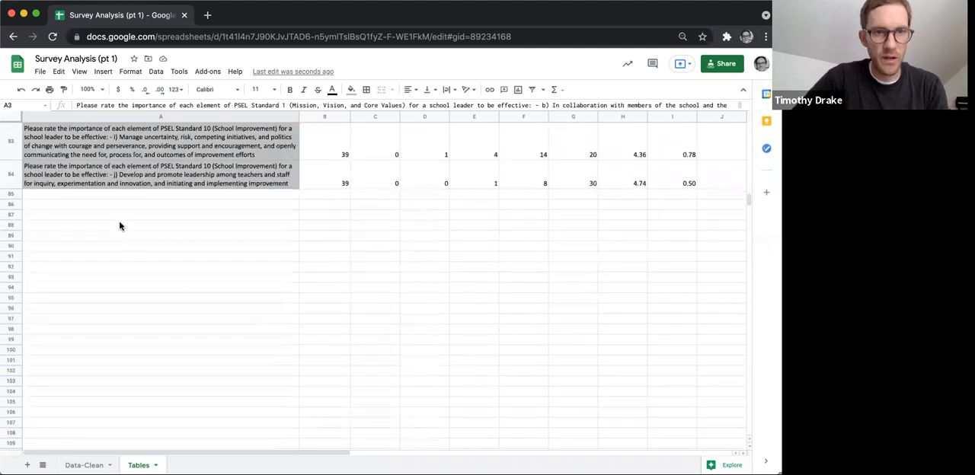
right_click(120, 225)
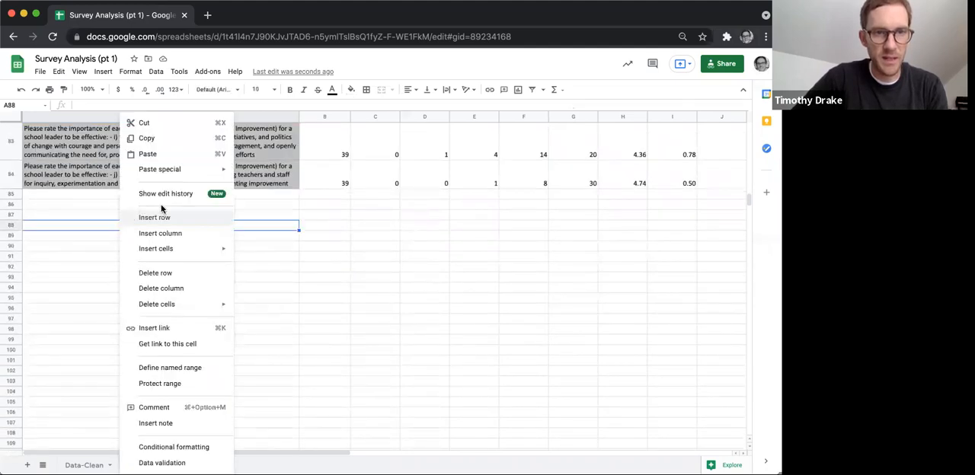
mouse_move(213, 170)
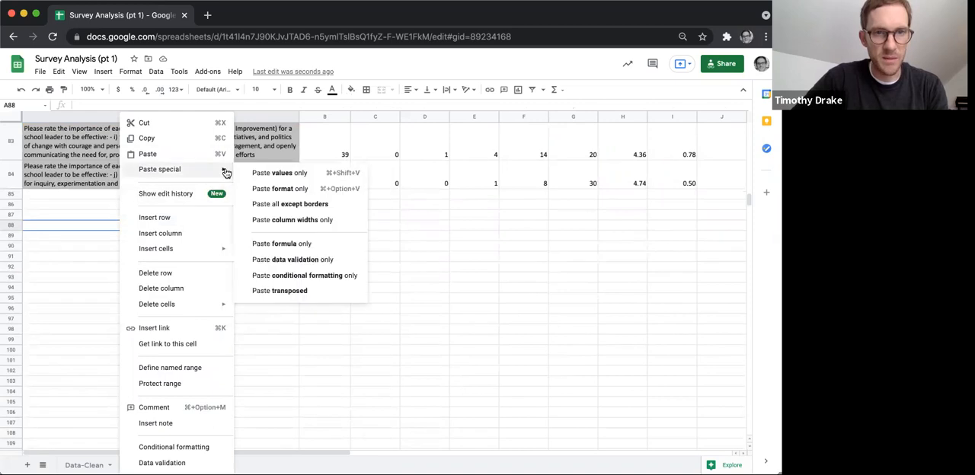
left_click(271, 290)
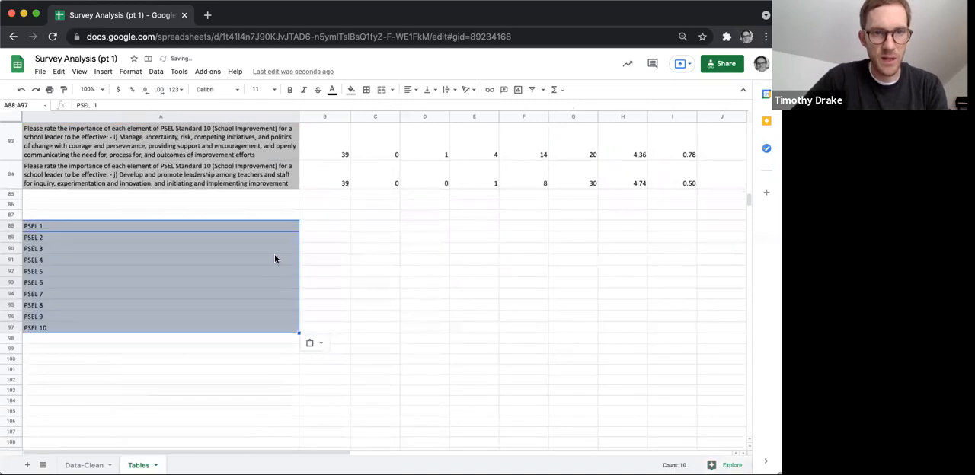
left_click(314, 229)
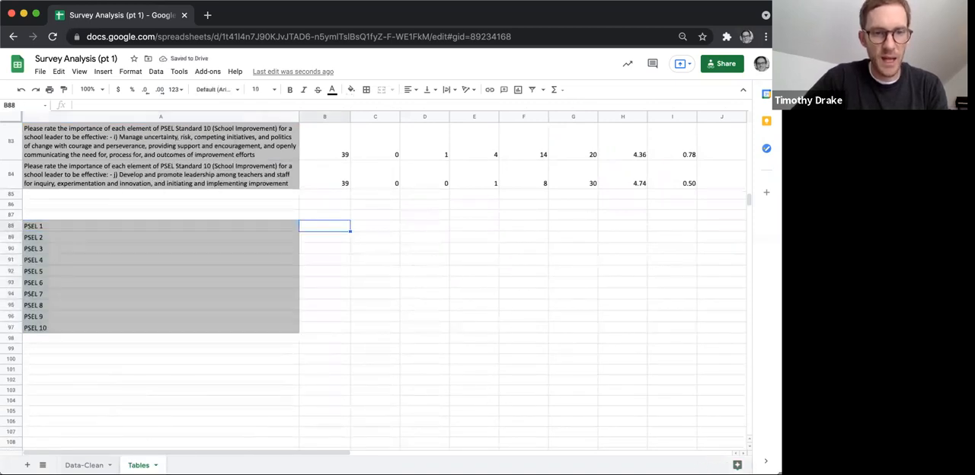
Copy the Q9 summary block CK49:CU53, including its Sample and response labels, from the Data-Clean sheet.
left_click(85, 465)
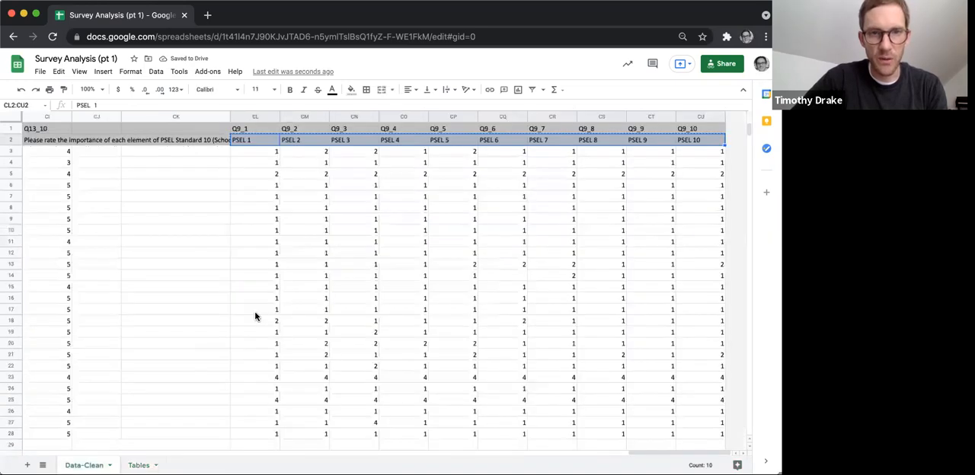
left_click(138, 466)
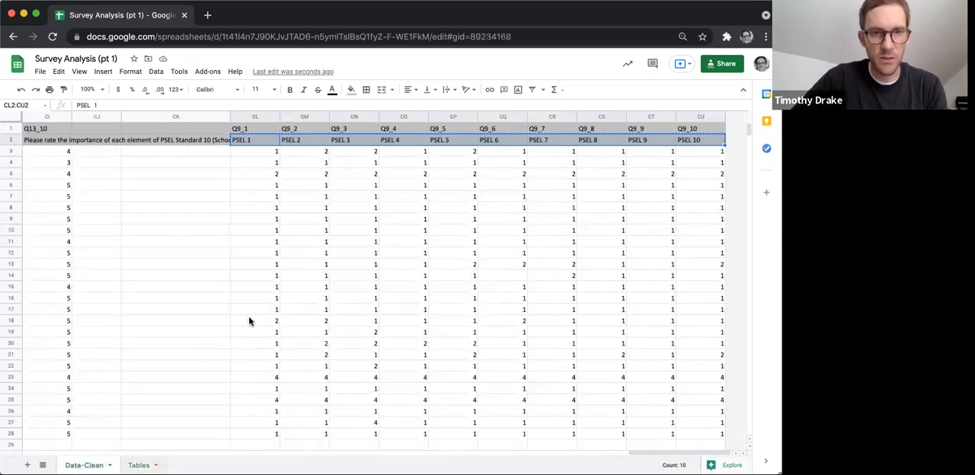
left_click(321, 208)
left_click(322, 216)
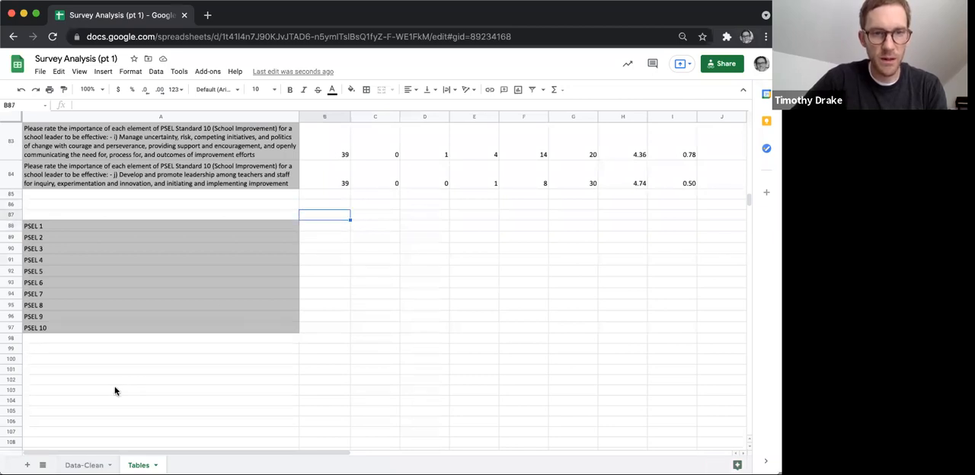
left_click(96, 455)
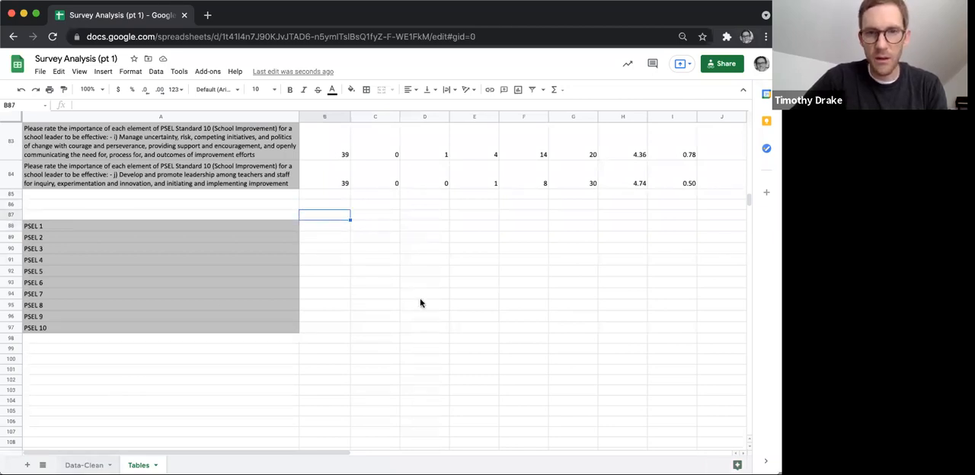
scroll(445, 303, "down", 5)
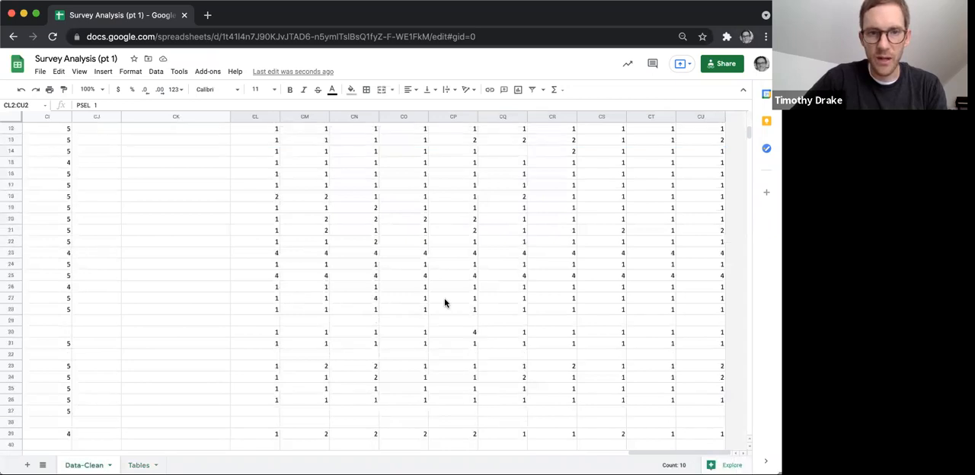
scroll(445, 303, "down", 4)
scroll(218, 371, "down", 2)
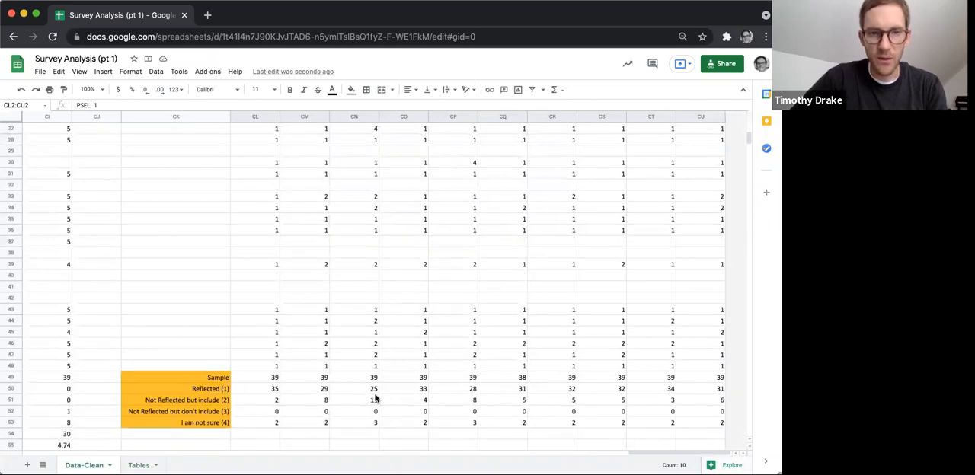
left_click_drag(566, 412, 720, 424)
key("ctrl+c")
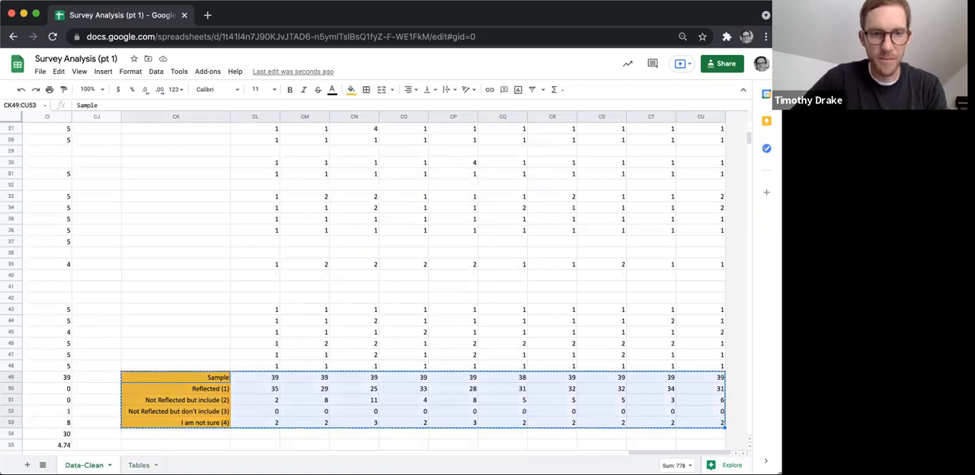
Paste the Q9 summary block transposed into B87 of the Tables sheet, beside the PSEL labels.
left_click(140, 465)
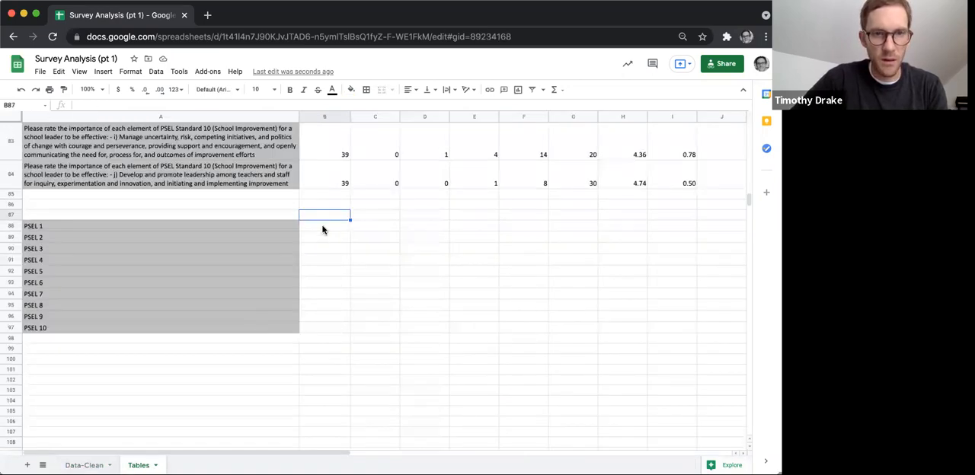
right_click(322, 220)
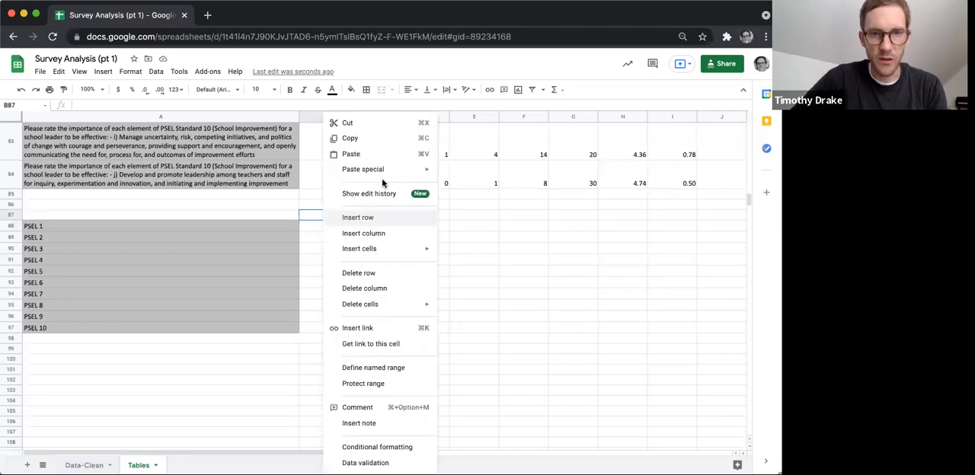
mouse_move(389, 172)
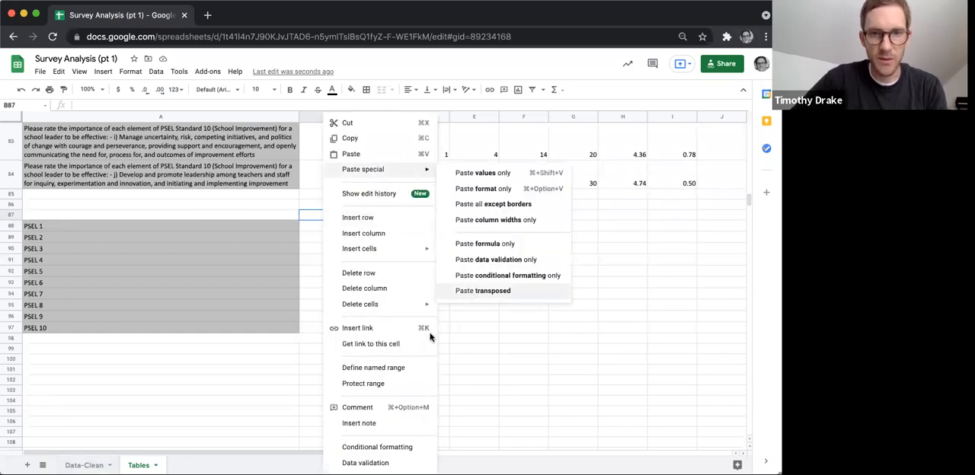
left_click(488, 291)
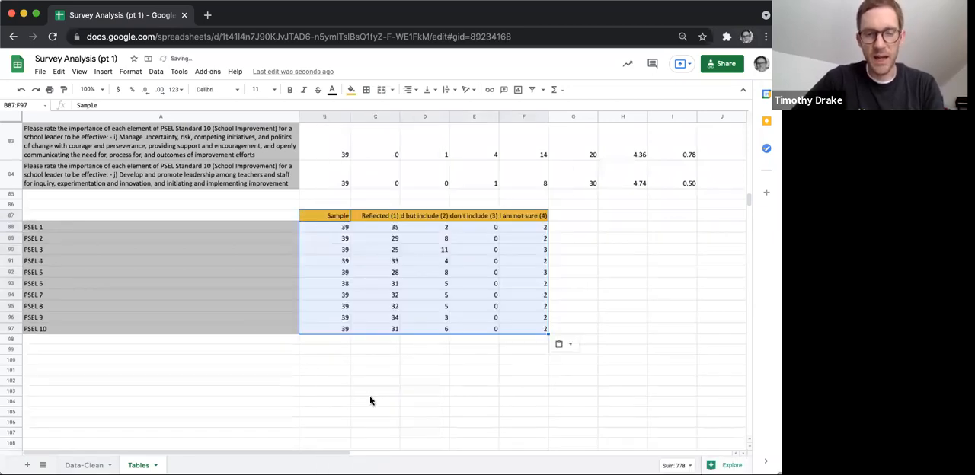
left_click(370, 400)
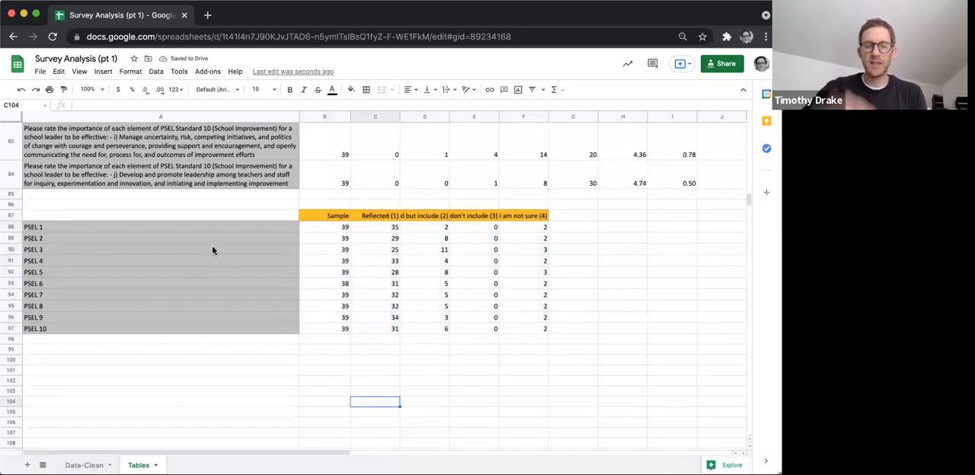